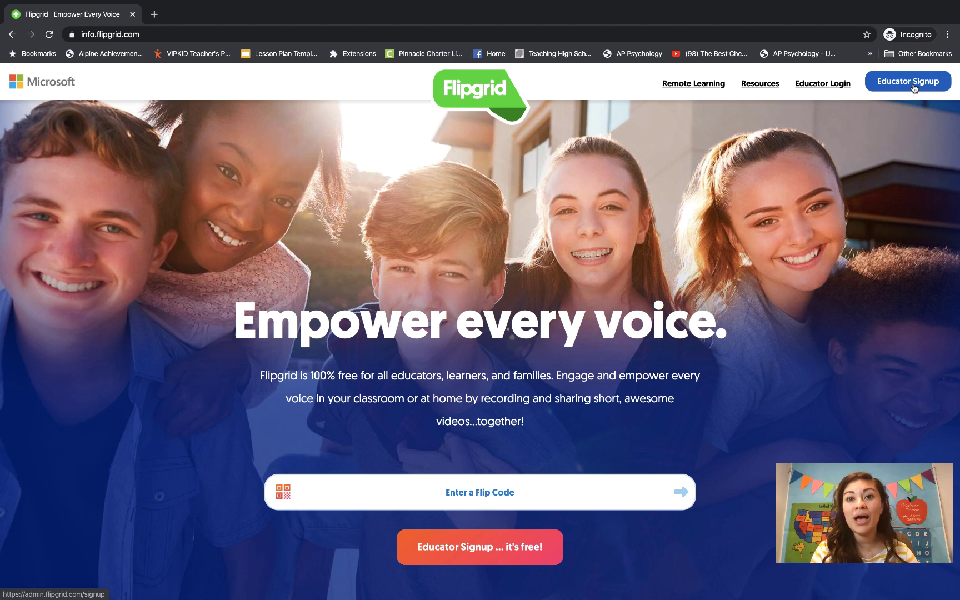
Go to the My Grids dashboard and scroll through the five existing grids.
left_click(913, 86)
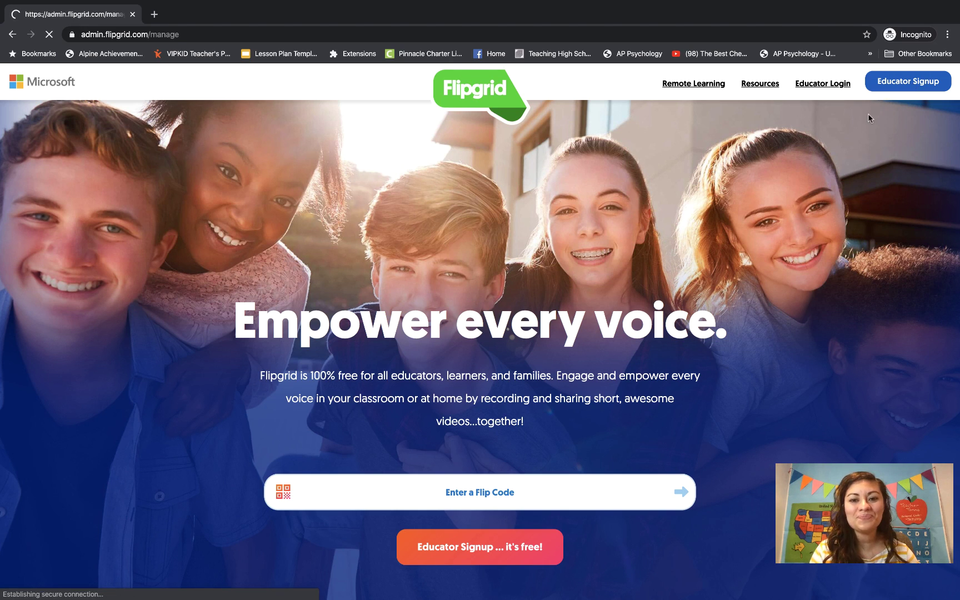
scroll(827, 130, "down", 1)
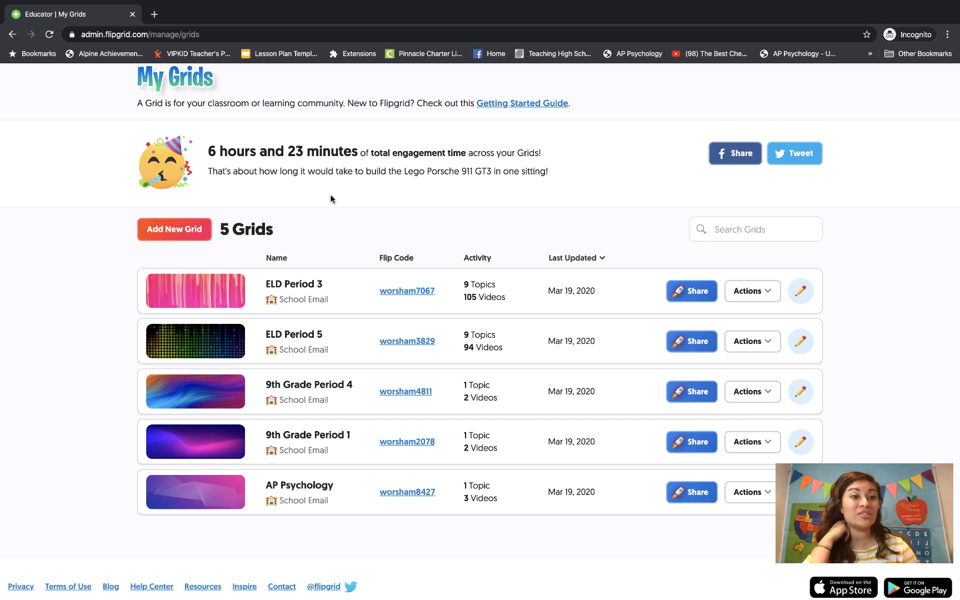
Start a new grid named 'Sample Grid for Video (Period 1 Sample Class)'.
left_click(194, 230)
left_click(365, 185)
type("Sample ")
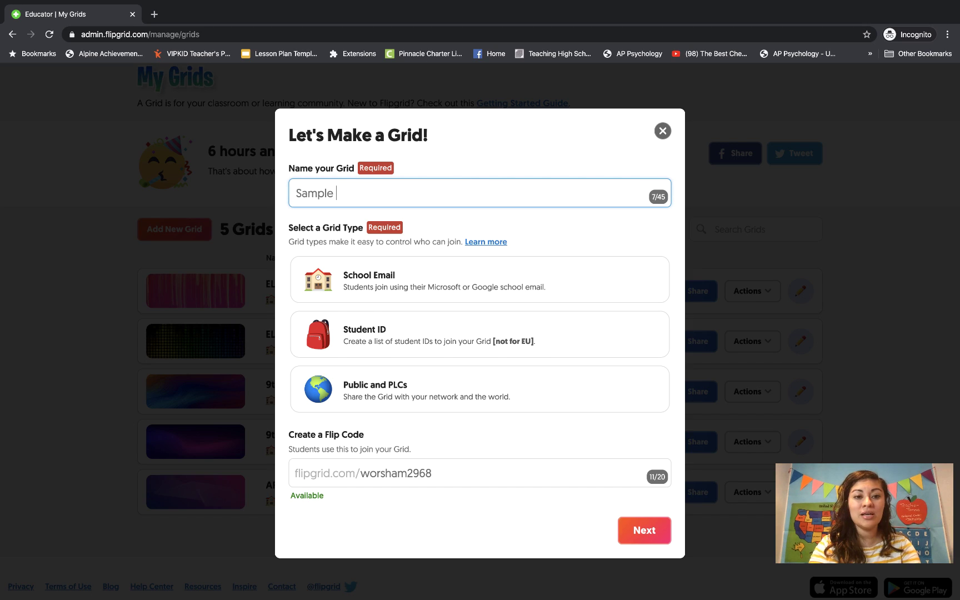
type("Video for")
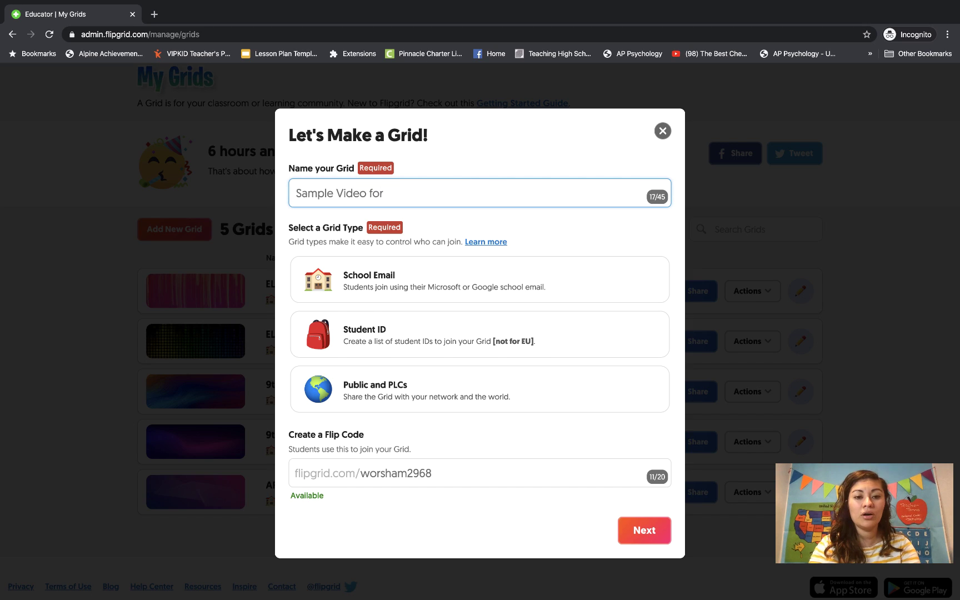
key("BackSpace")
key("BackSpace")
key("BackSpace")
key("BackSpace")
key("BackSpace")
key("BackSpace")
key("BackSpace")
key("BackSpace")
key("BackSpace")
key("BackSpace")
type("Grid for Vid")
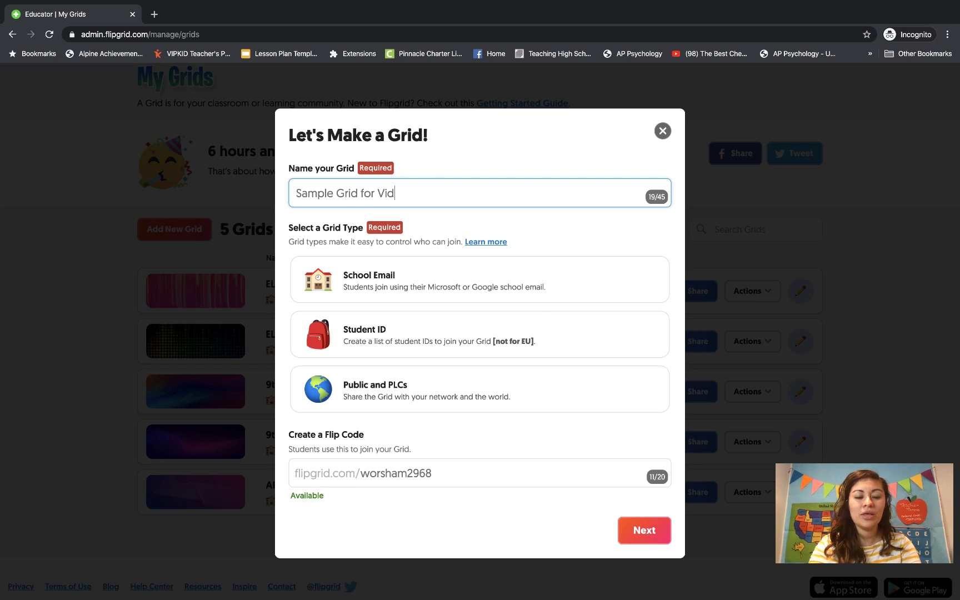
type("eo (PEr")
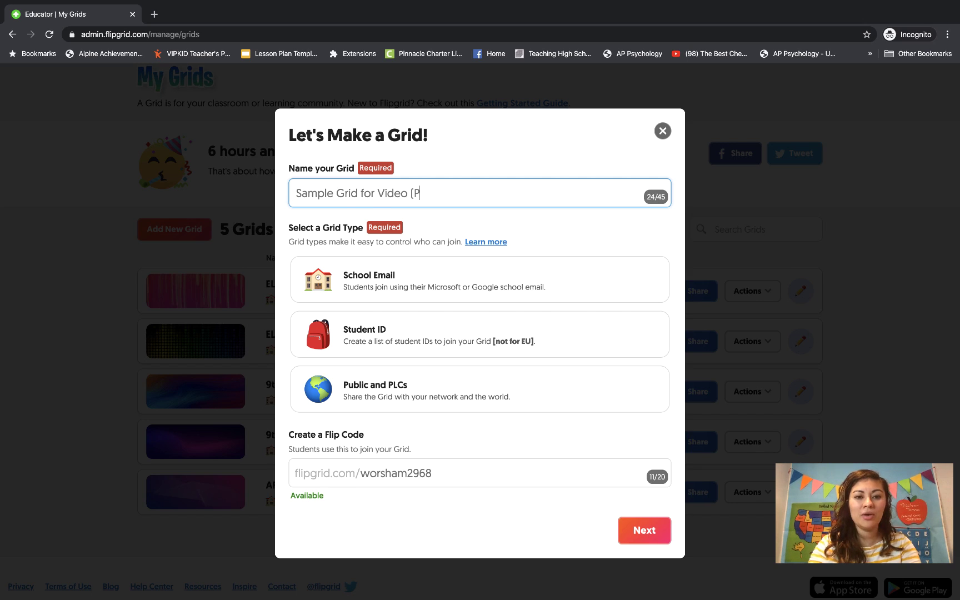
key("BackSpace")
key("BackSpace")
type("erio")
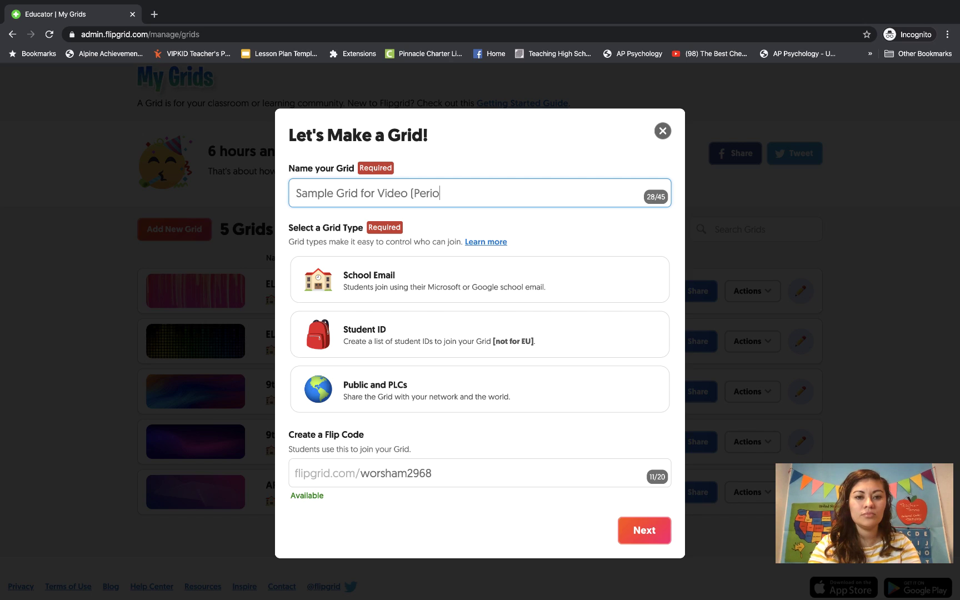
type("d 1 ")
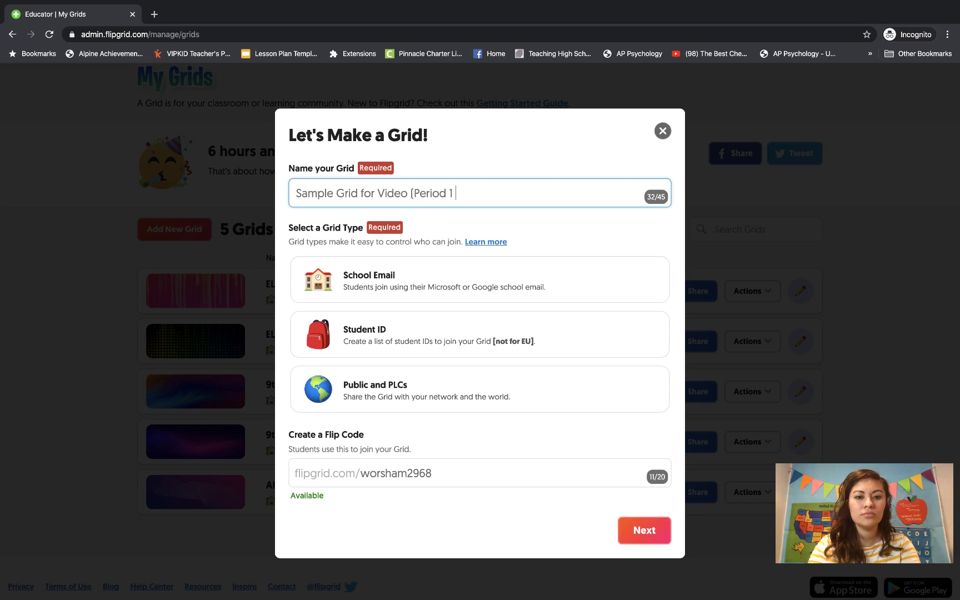
type("Sample Cla")
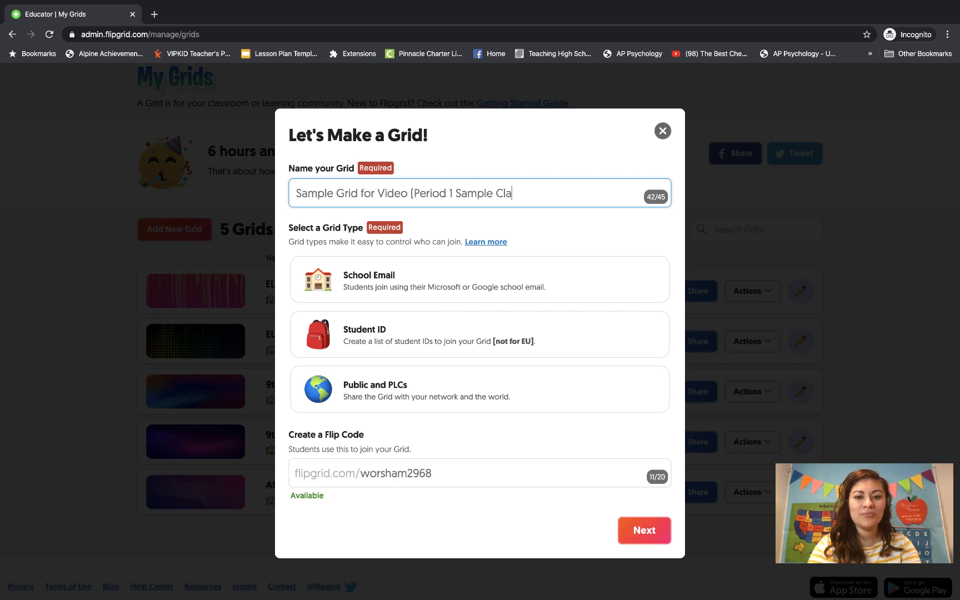
type("ss)")
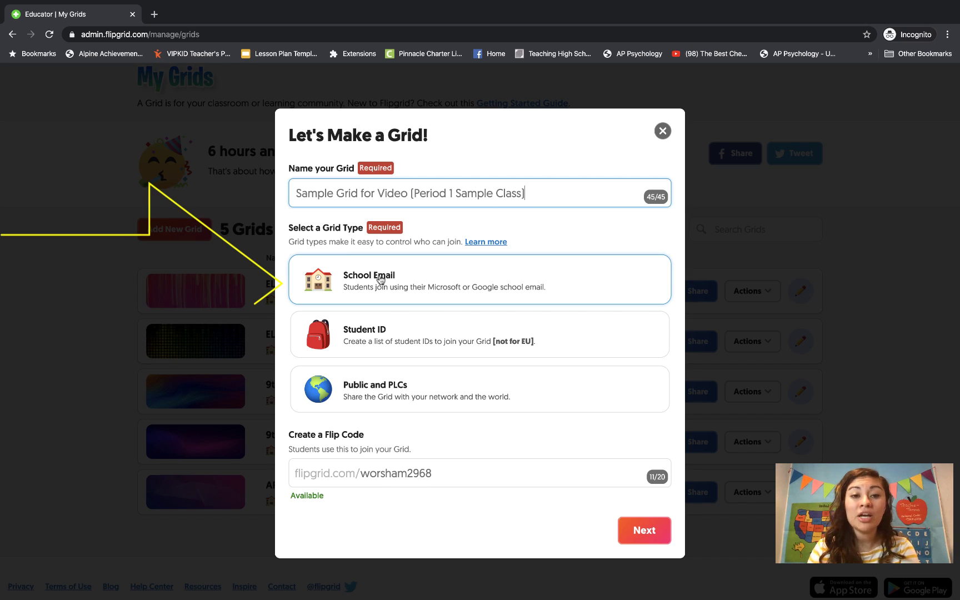
left_click(380, 281)
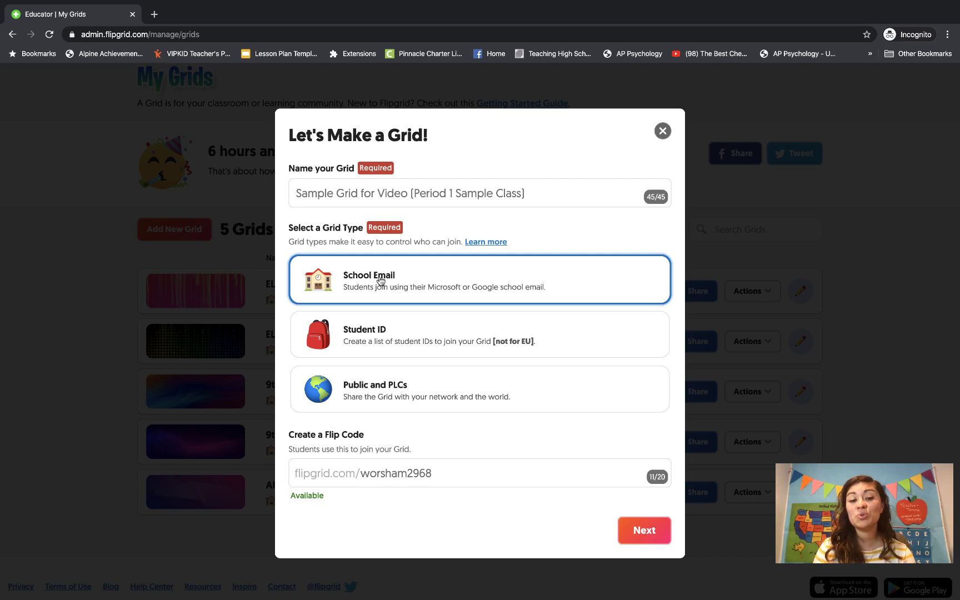
left_click_drag(433, 474, 364, 479)
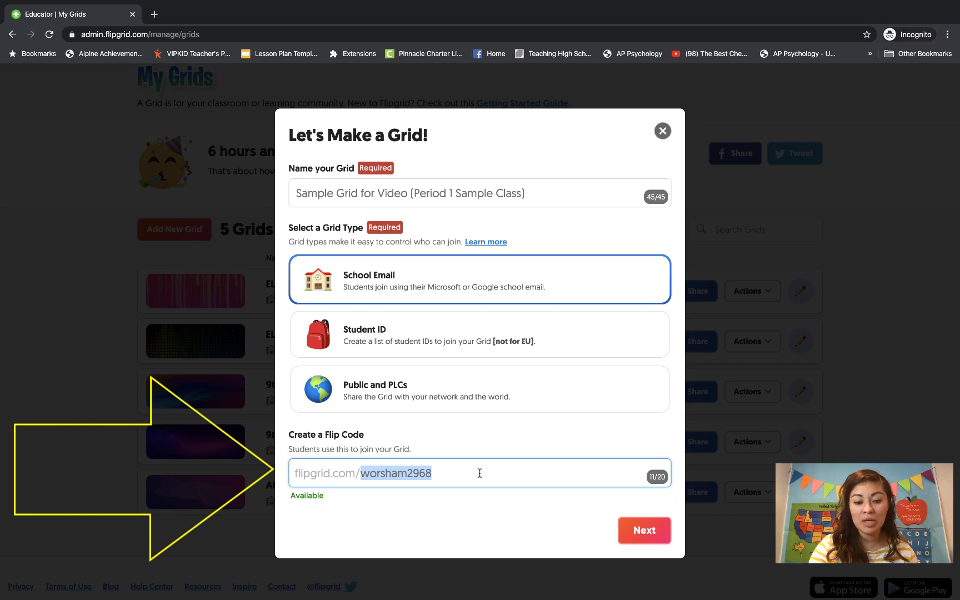
key("BackSpace")
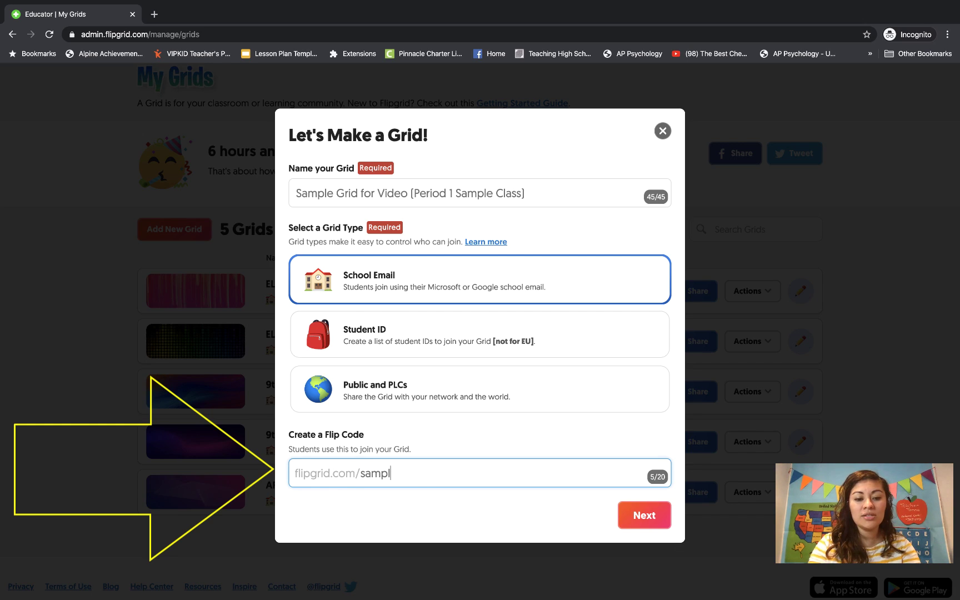
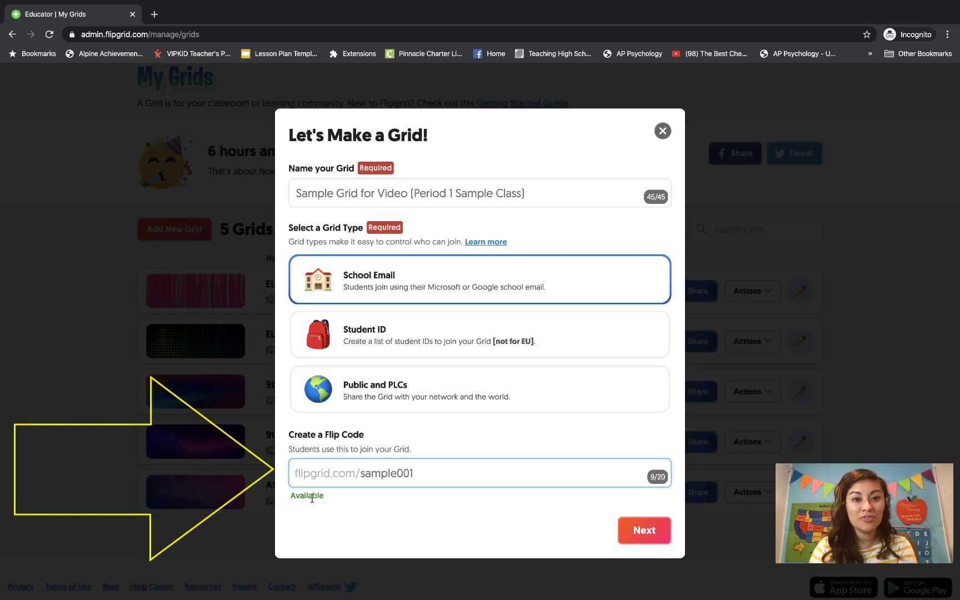
left_click(640, 534)
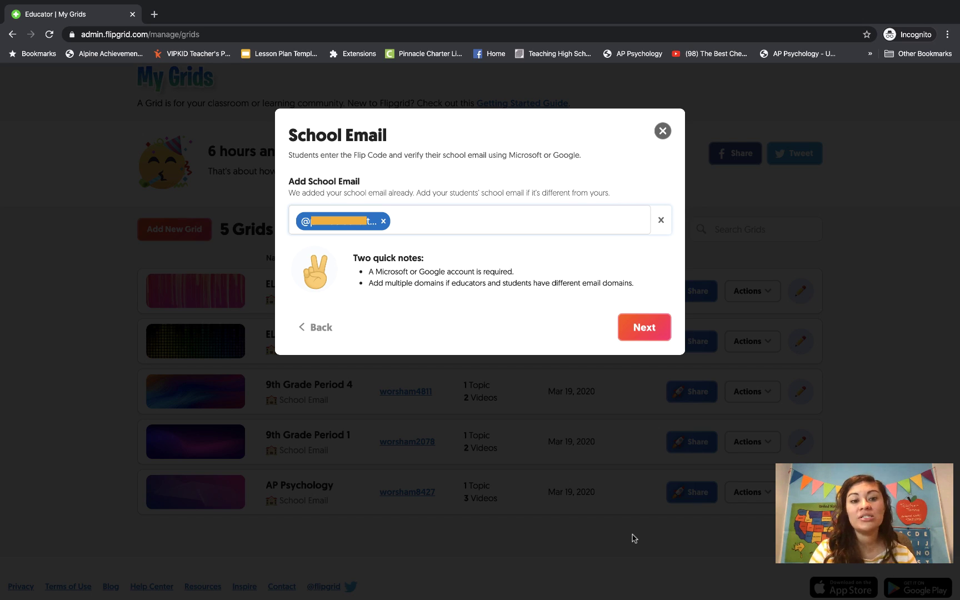
left_click(642, 329)
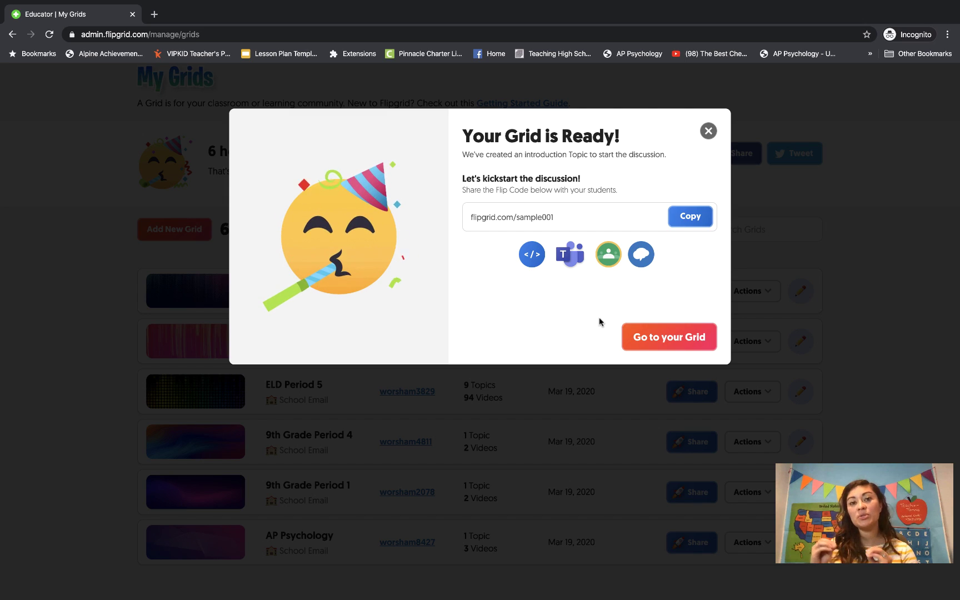
Go to the new grid's details page with its Say Hello on Flipgrid! topic.
left_click(658, 339)
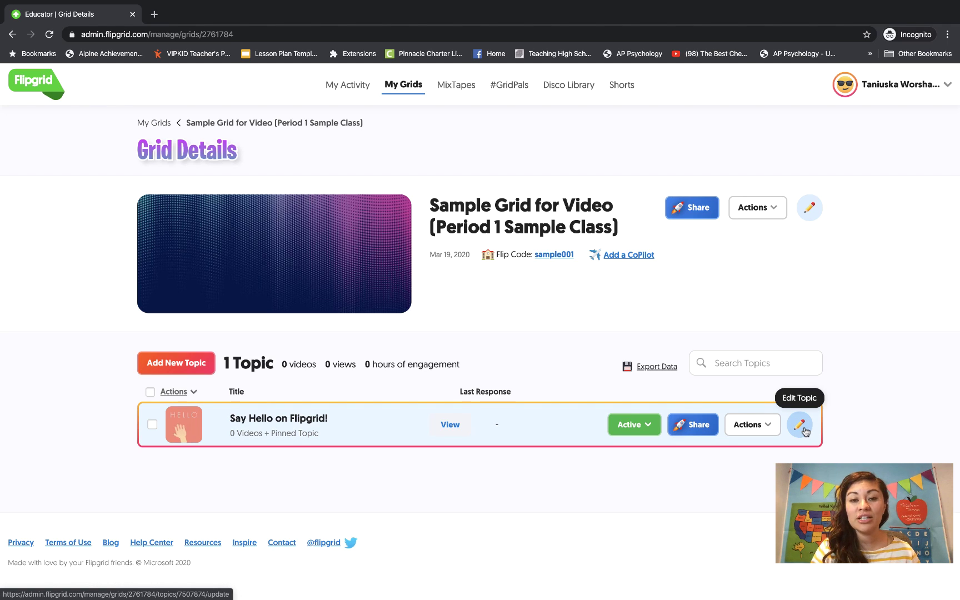
Edit the Say Hello on Flipgrid! topic, keeping recording time at 1 minute 30 seconds.
left_click(753, 424)
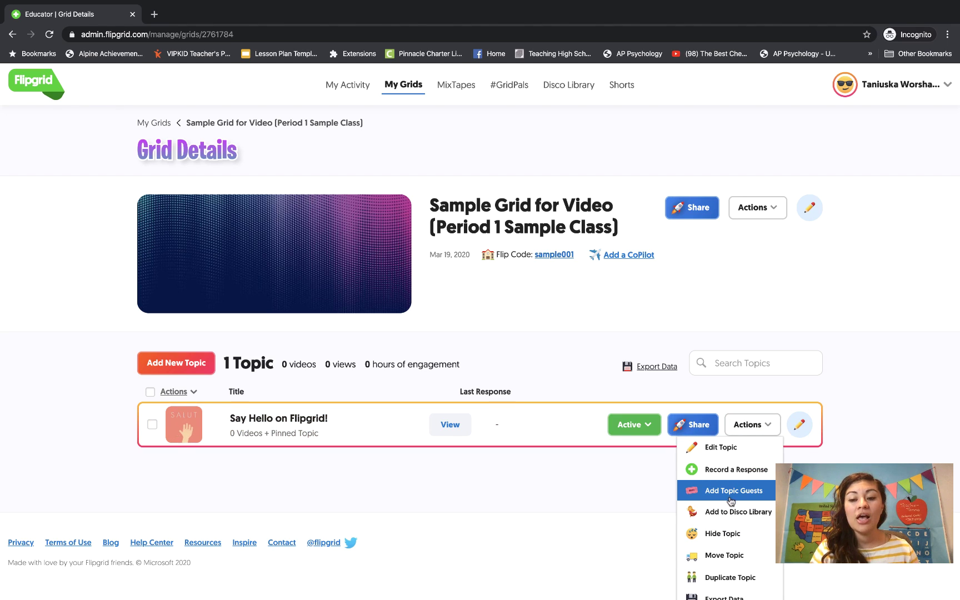
scroll(728, 497, "down", 1)
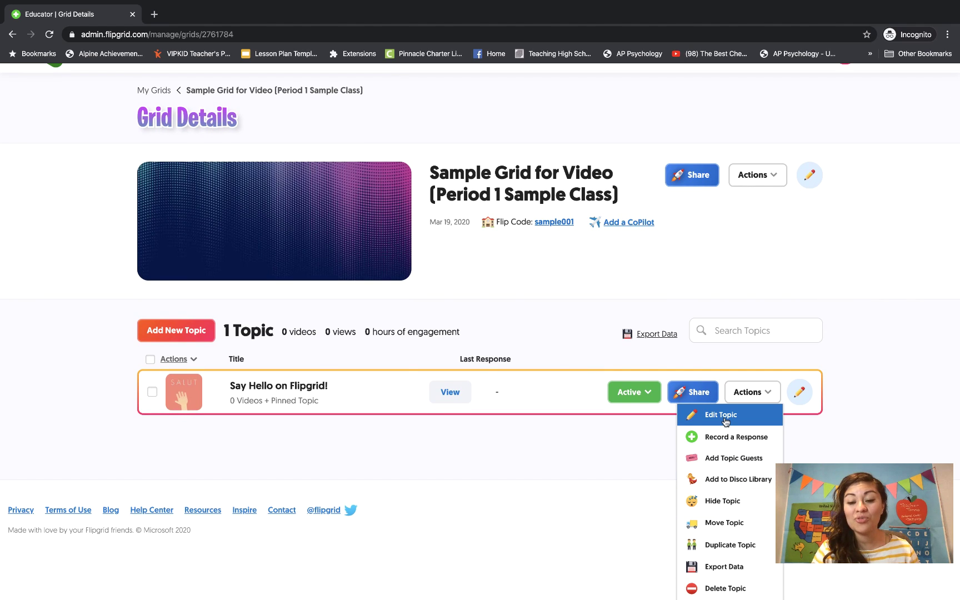
left_click(726, 421)
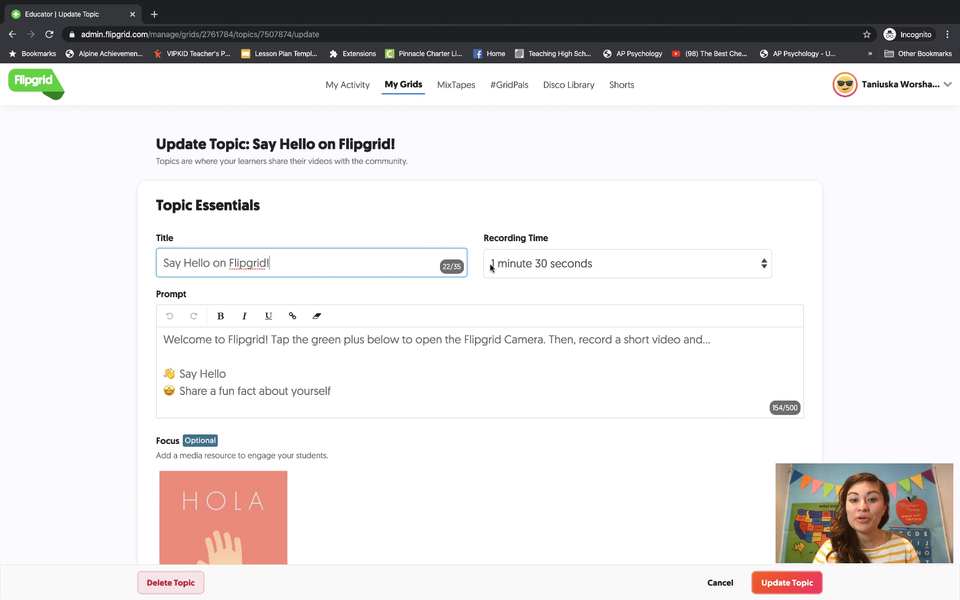
left_click(554, 267)
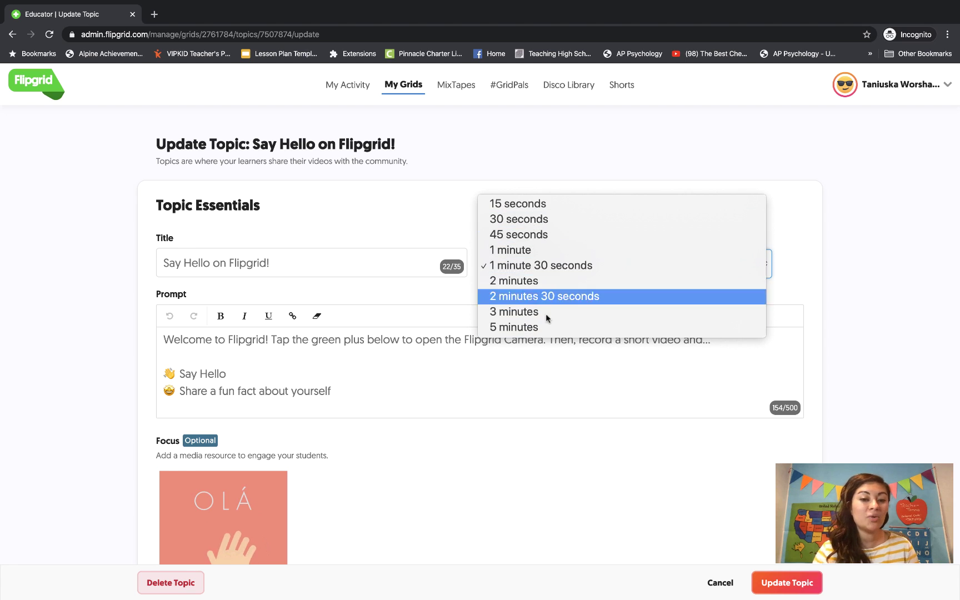
left_click(545, 265)
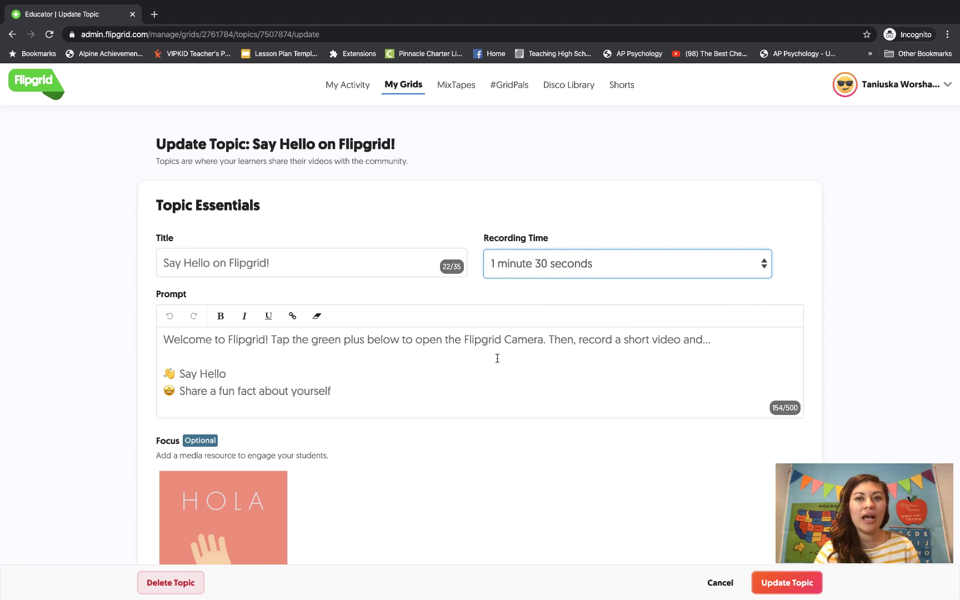
scroll(498, 359, "down", 2)
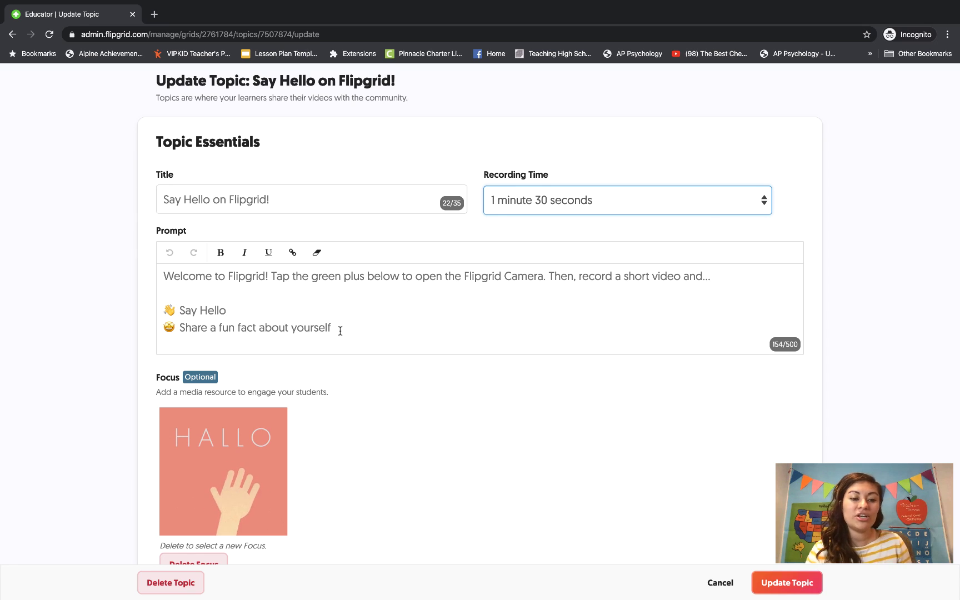
Replace the prompt's ending with 'activity you've been doing during the break.'.
left_click_drag(336, 328, 237, 328)
key("BackSpace")
type("activity you'v")
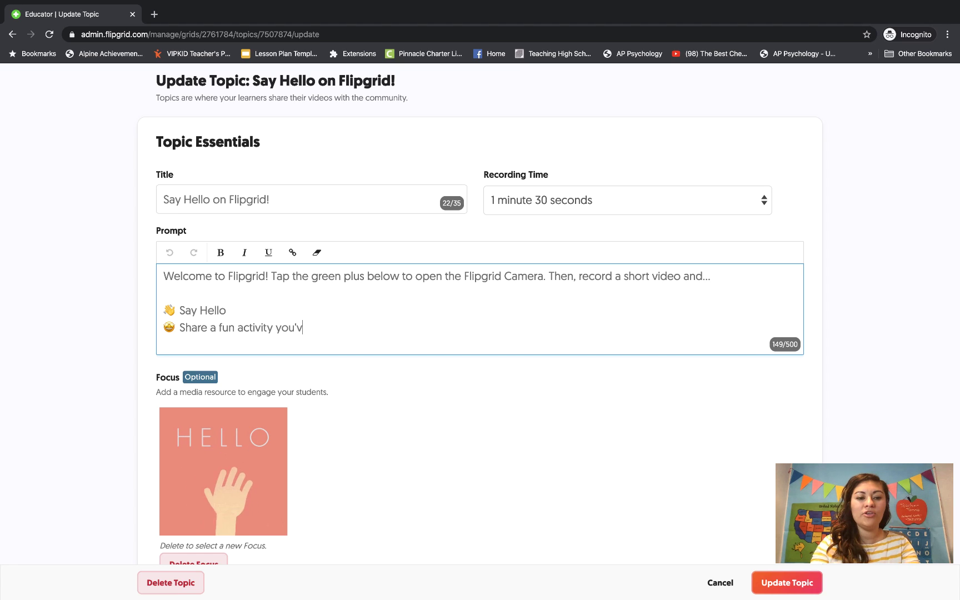
type("e been doing during th")
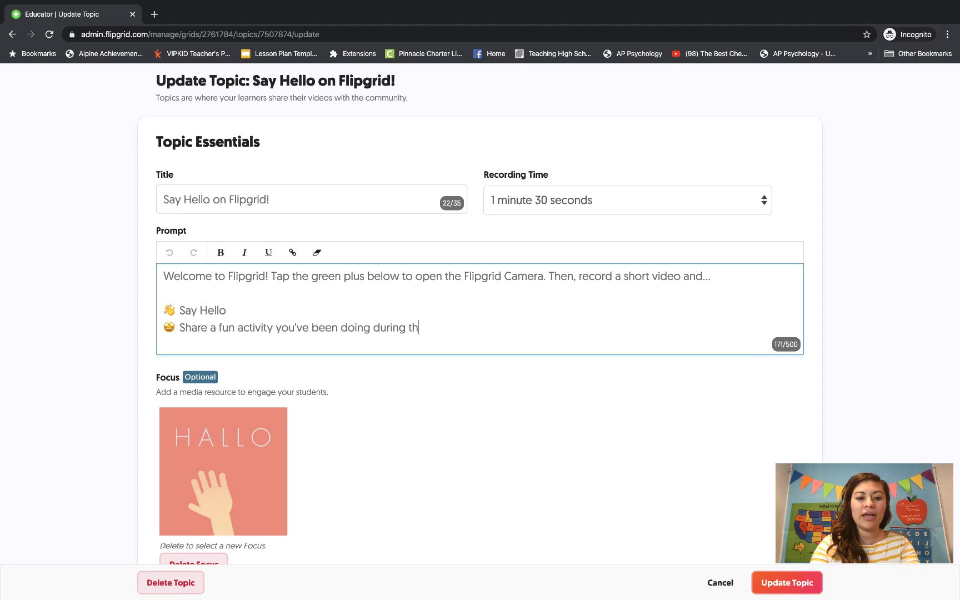
type("e break.")
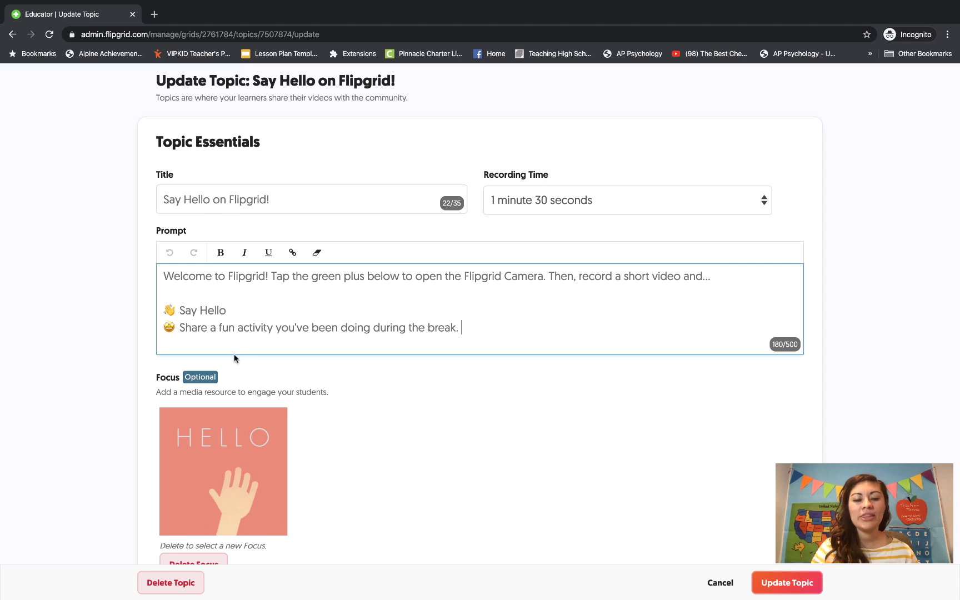
scroll(247, 356, "down", 5)
scroll(390, 331, "down", 10)
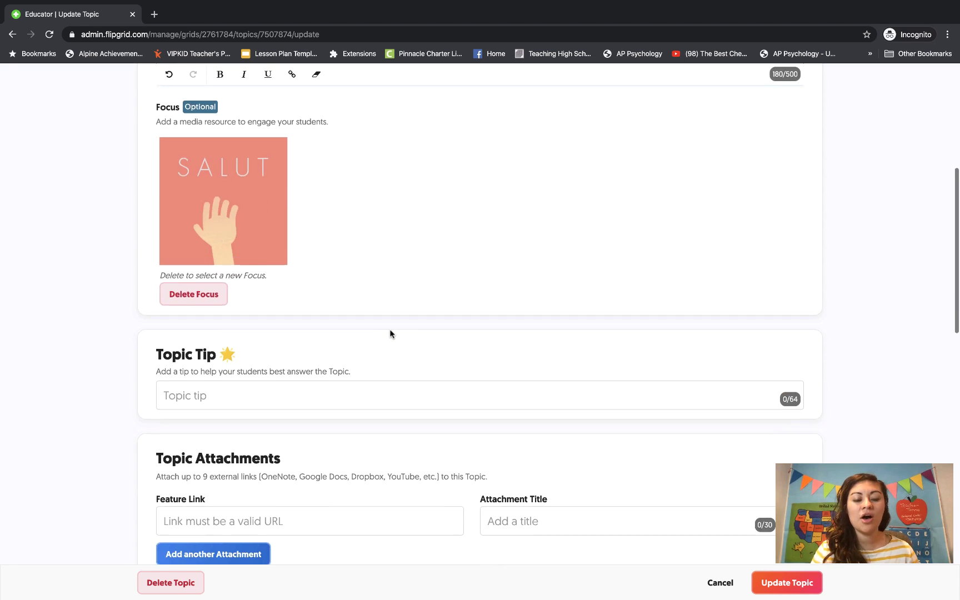
scroll(391, 330, "down", 7)
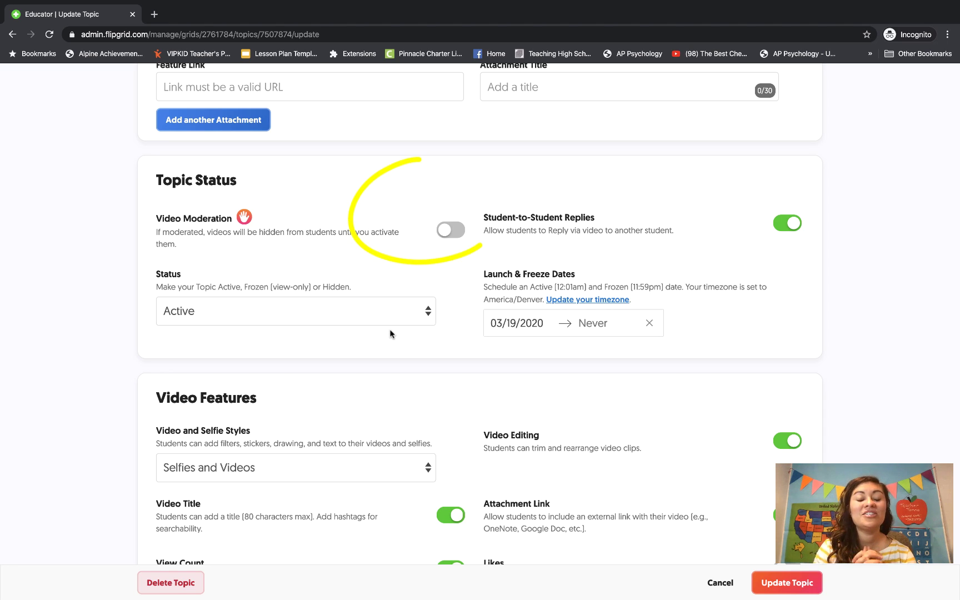
Turn on video moderation and keep the video style at Videos Only.
left_click(448, 232)
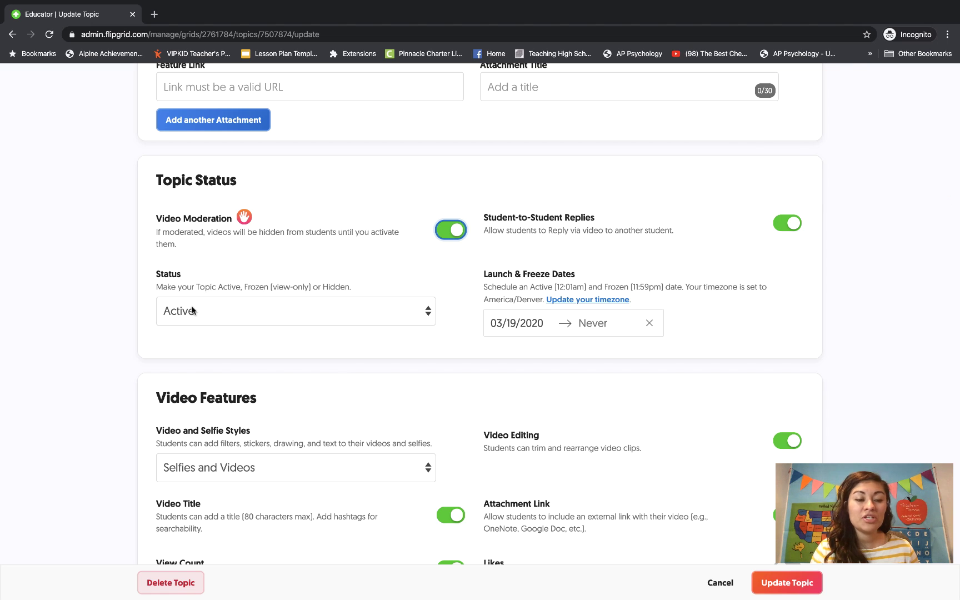
scroll(450, 307, "down", 1)
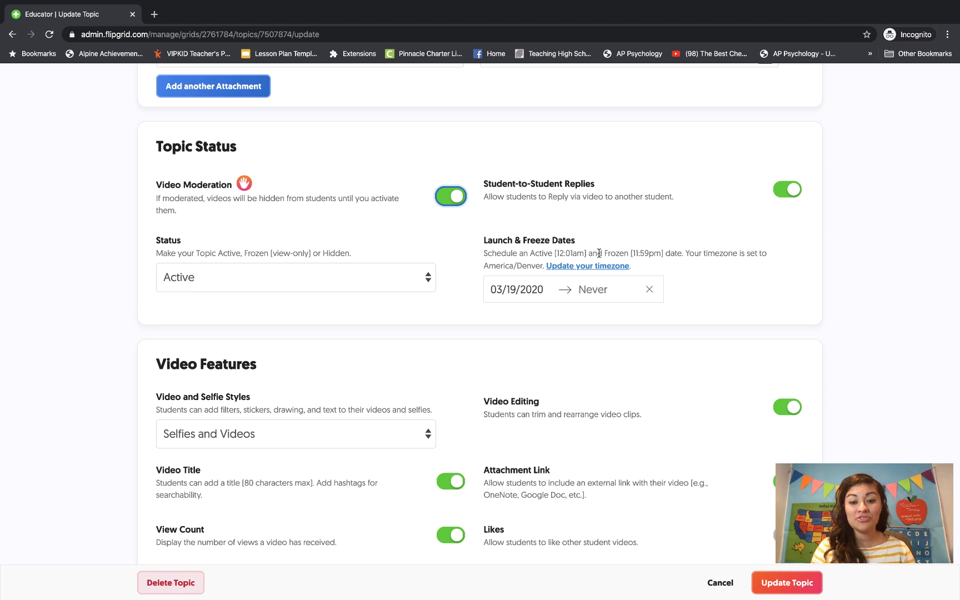
scroll(570, 255, "down", 4)
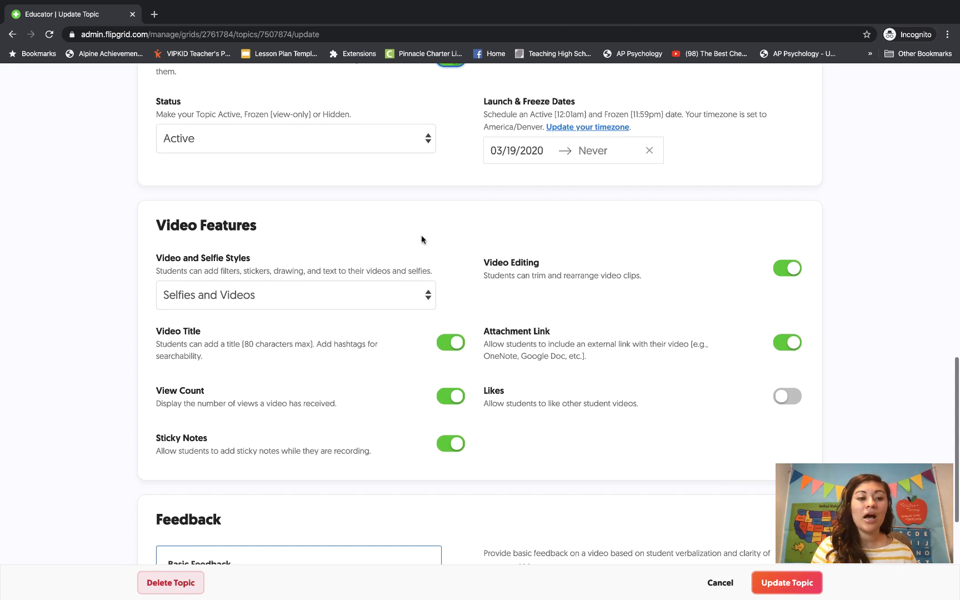
scroll(406, 227, "up", 1)
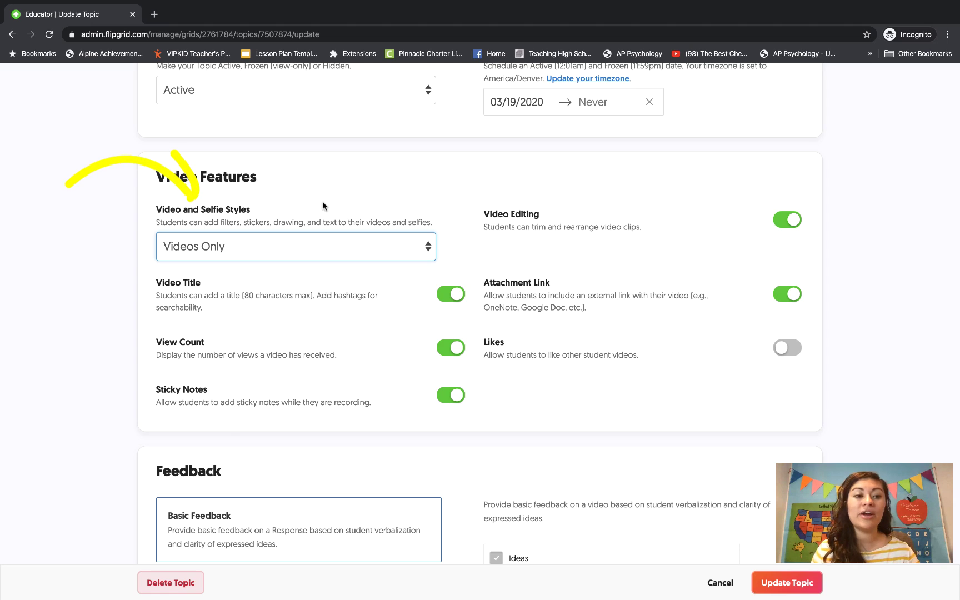
left_click(269, 246)
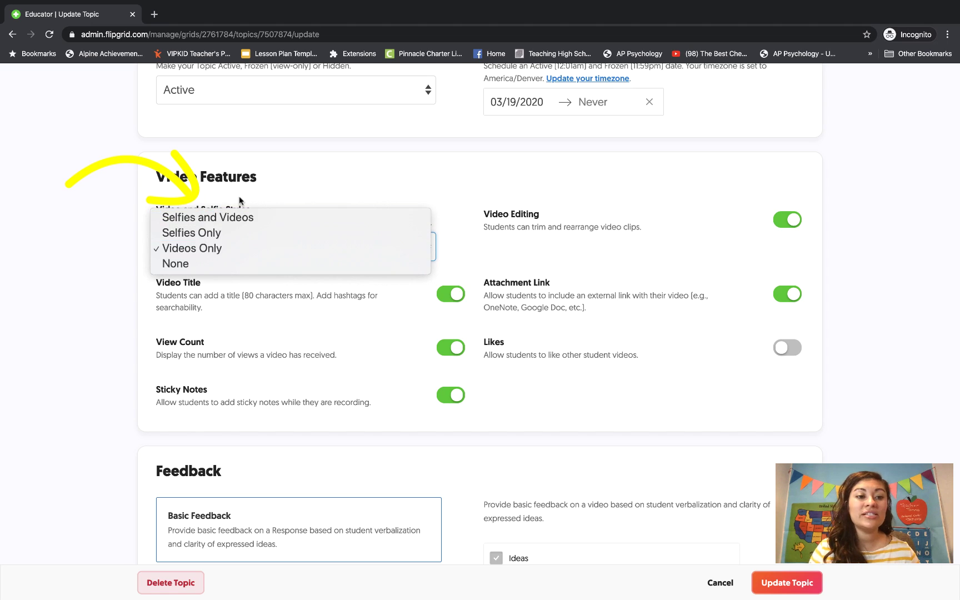
left_click(230, 247)
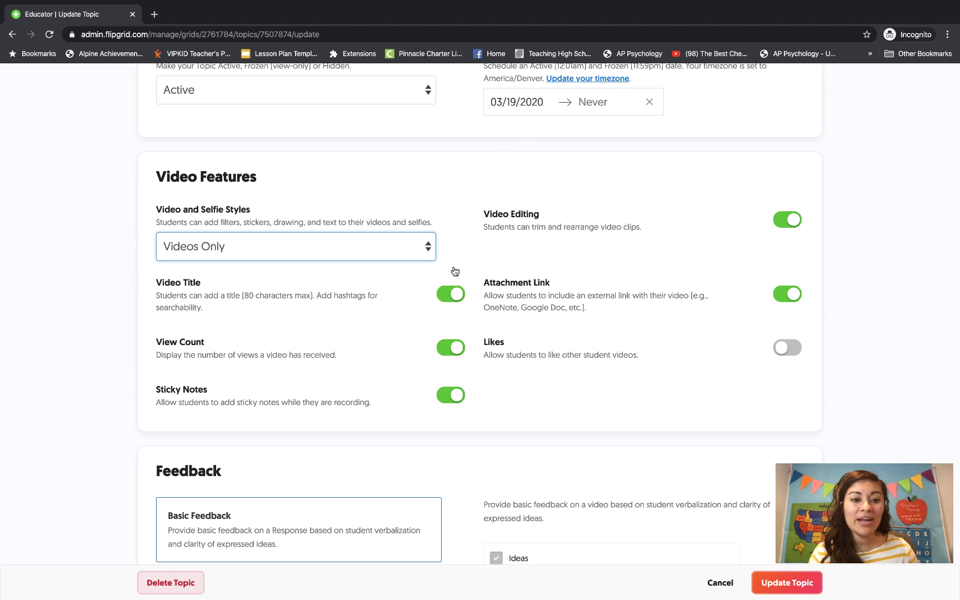
Switch off Video Title, View Count, Sticky Notes and Attachment Link.
left_click(453, 294)
left_click(452, 349)
left_click(452, 396)
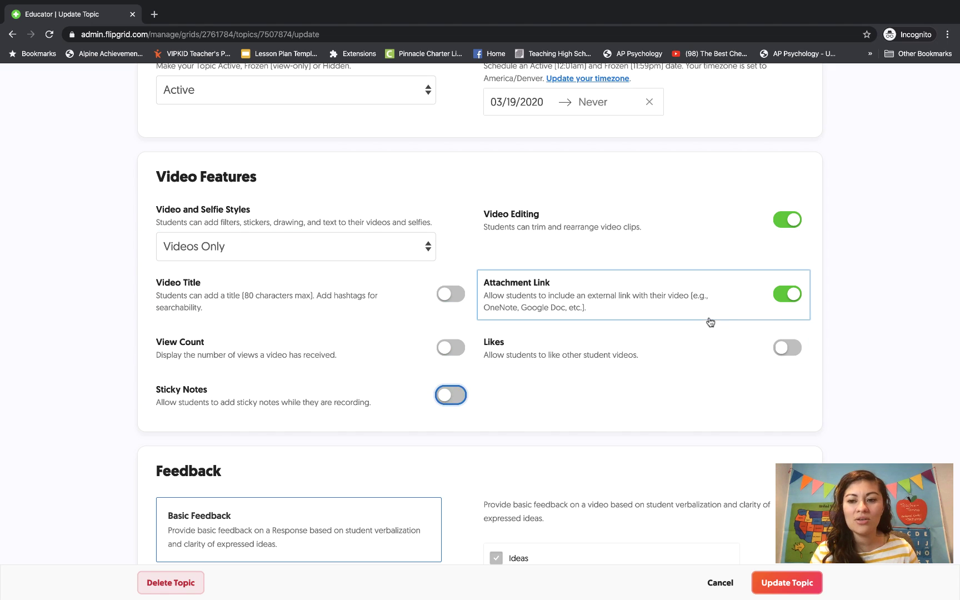
left_click(787, 294)
scroll(682, 370, "down", 1)
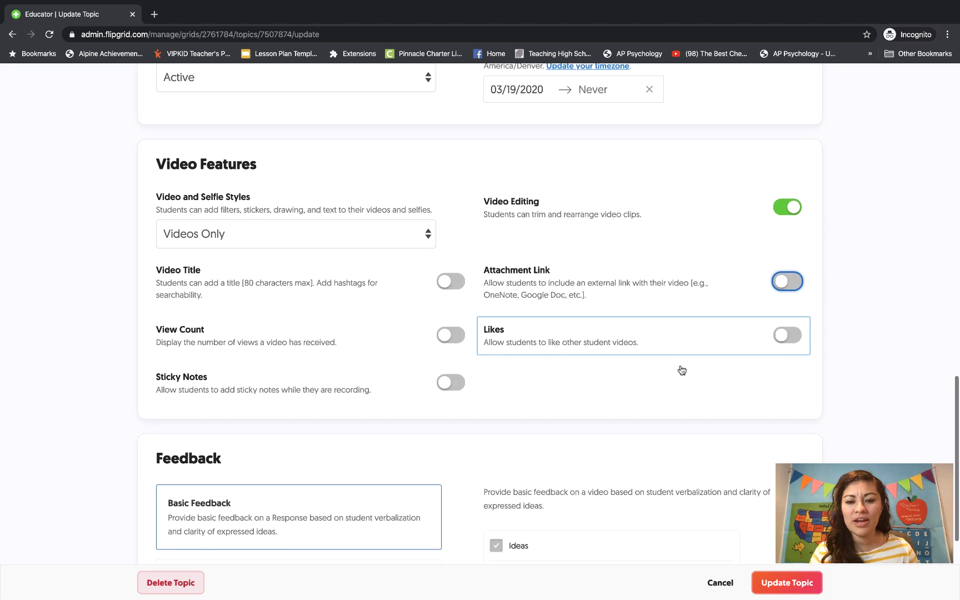
scroll(681, 368, "down", 1)
scroll(520, 303, "down", 3)
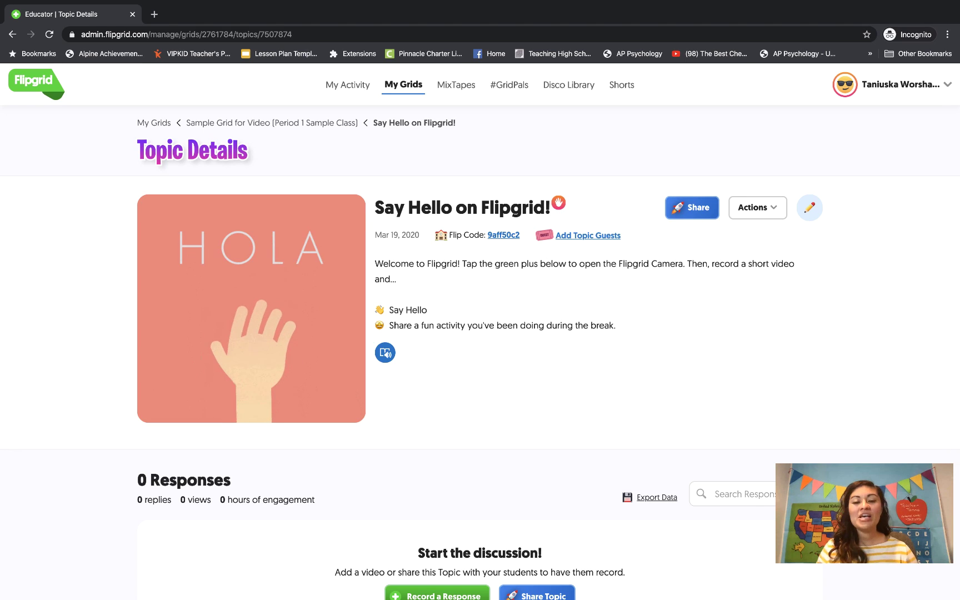
Scroll through the remaining Update Topic settings to review them.
scroll(480, 278, "down", 1)
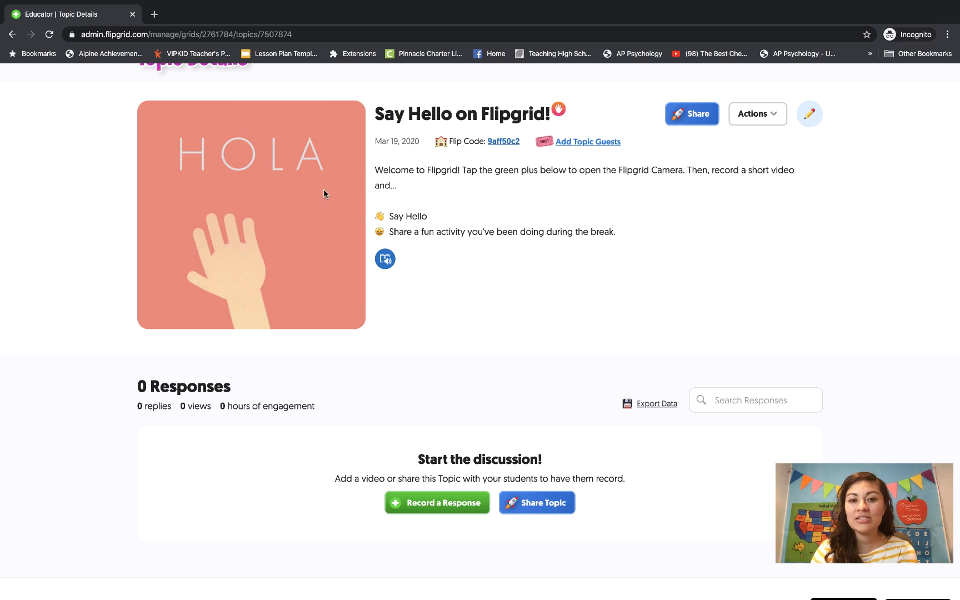
scroll(482, 265, "up", 2)
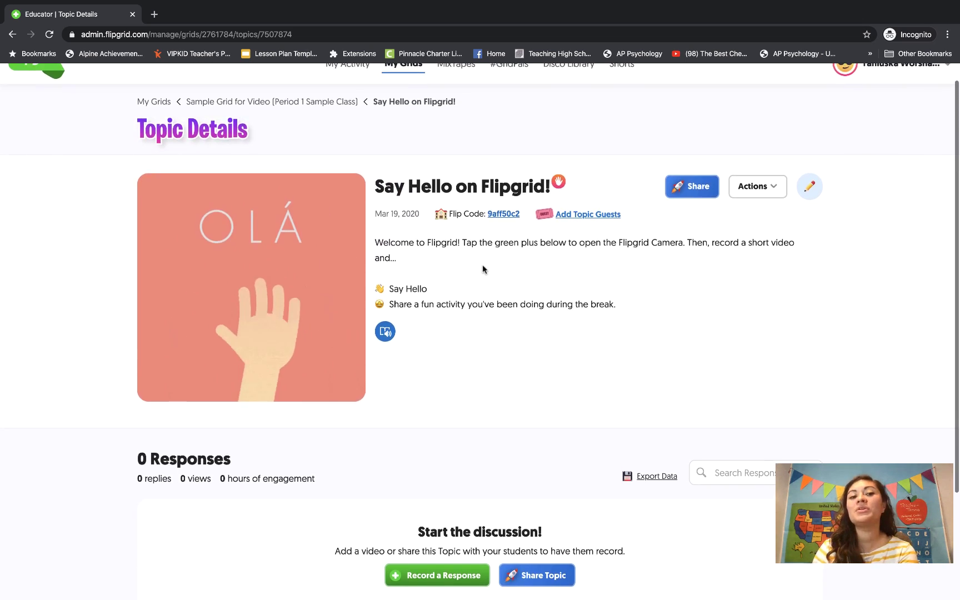
scroll(482, 269, "down", 1)
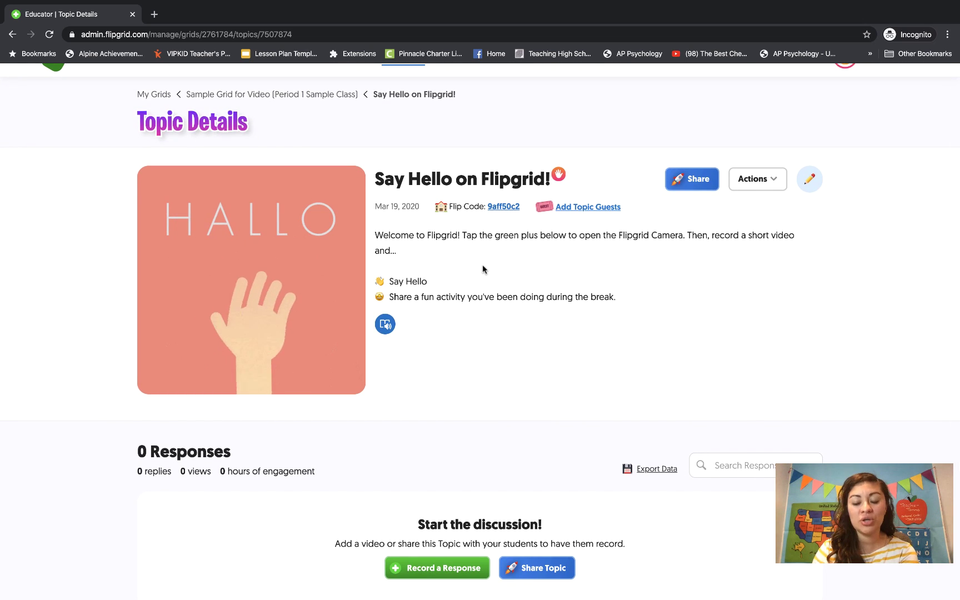
Share the topic to Google Classroom as an assignment for Sample Classroom.
left_click(683, 184)
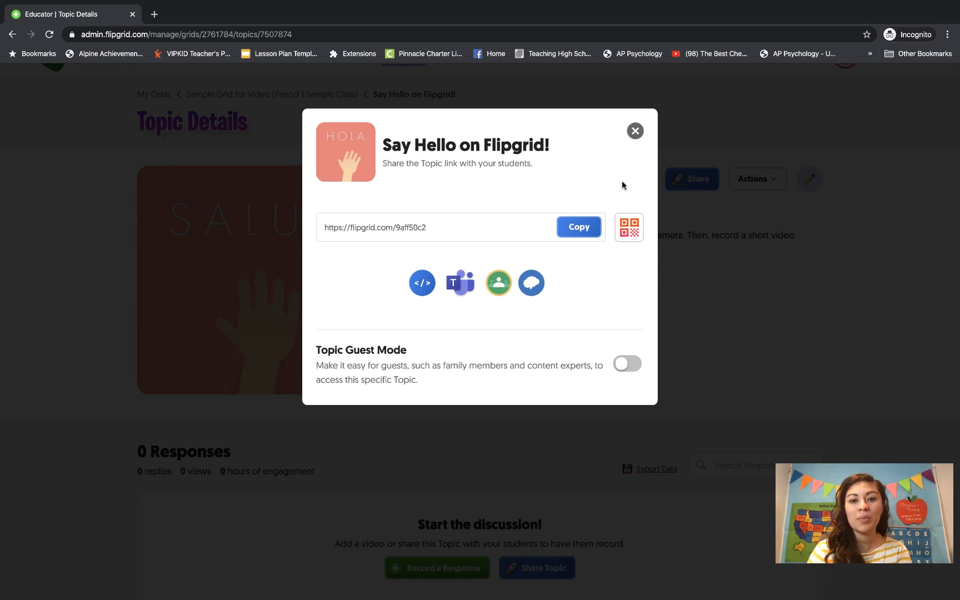
left_click(499, 283)
left_click(518, 181)
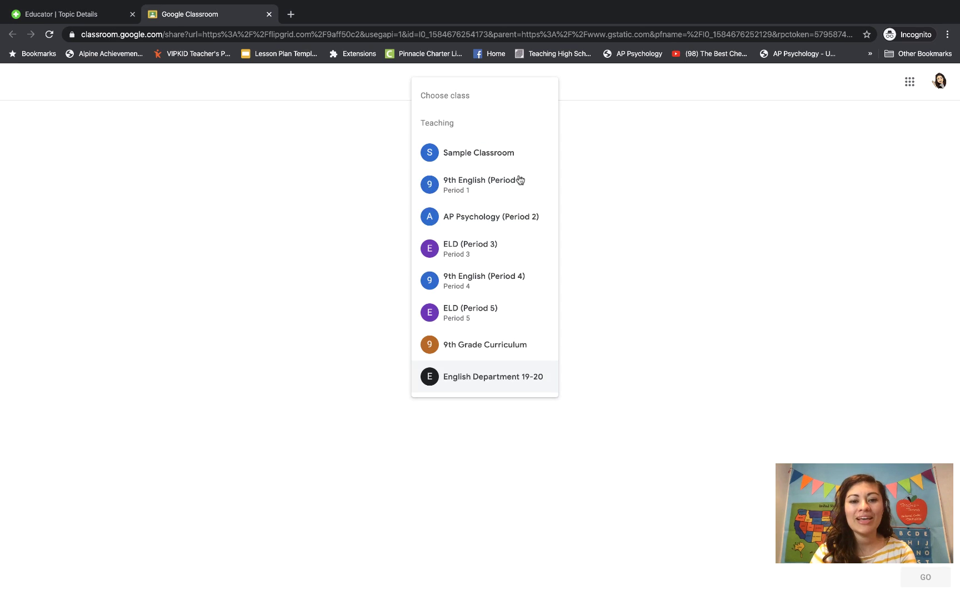
left_click(488, 154)
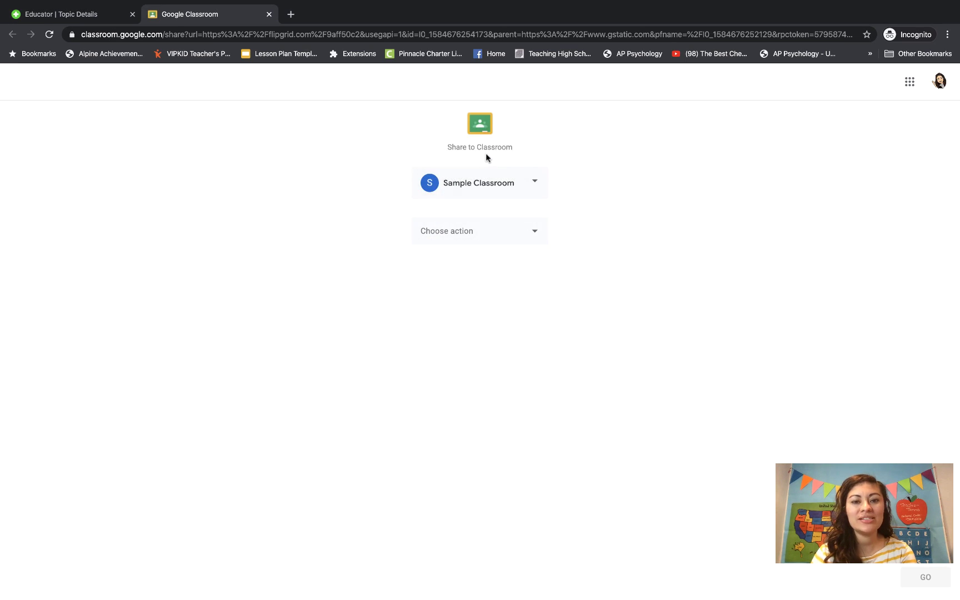
left_click(484, 233)
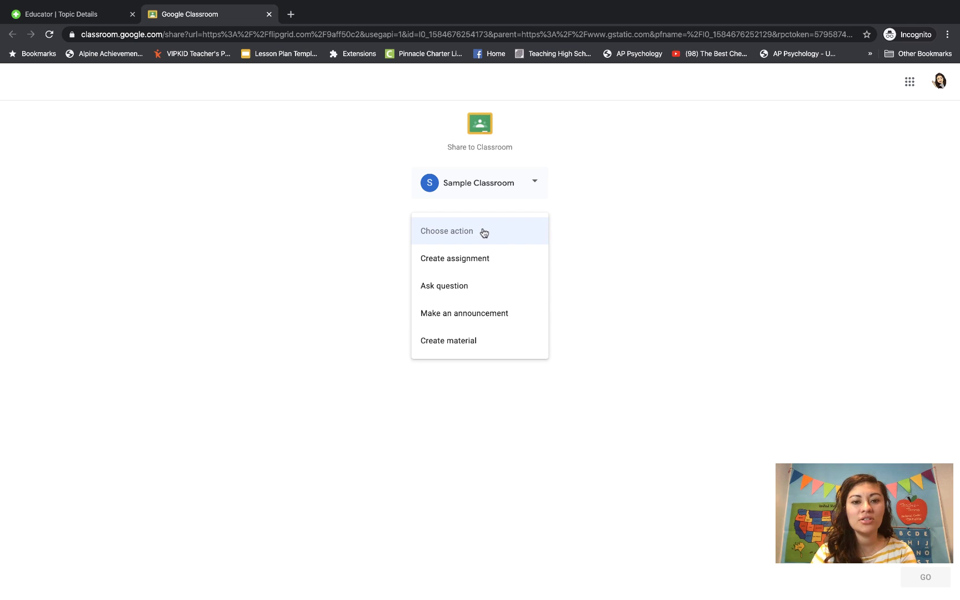
left_click(473, 260)
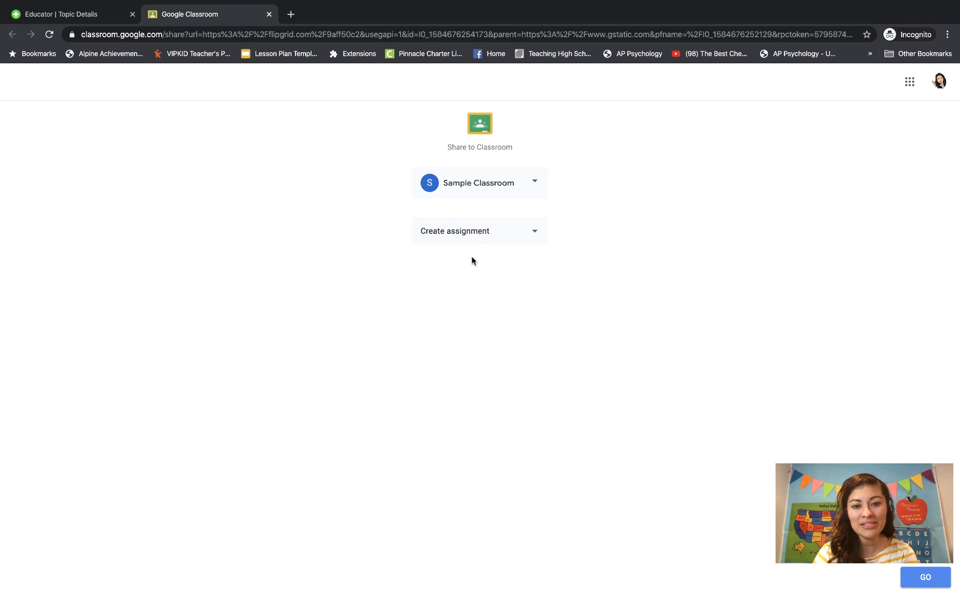
left_click(926, 578)
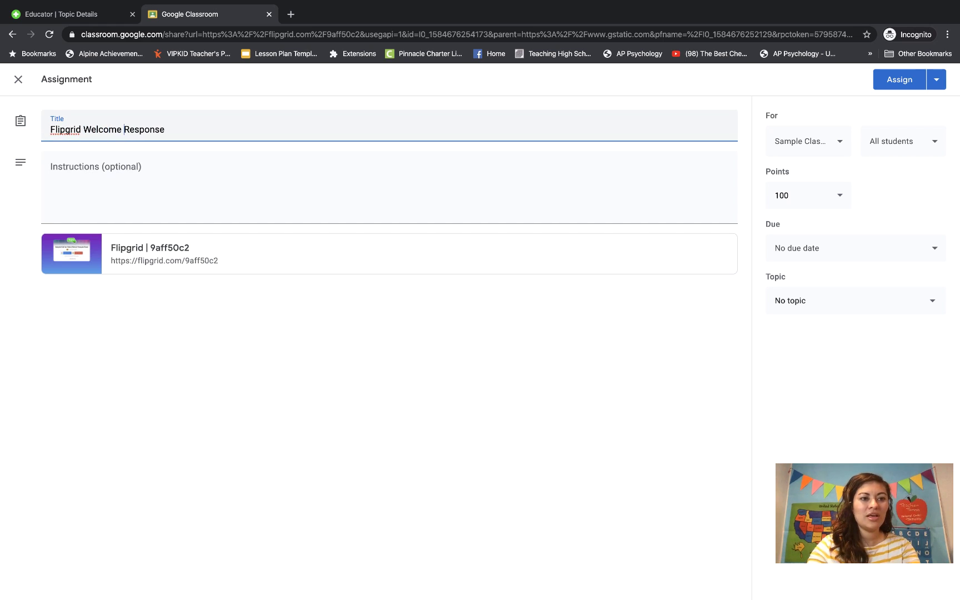
Add student instructions, assign Flipgrid Welcome Response, and go to Sample Classroom.
left_click(83, 197)
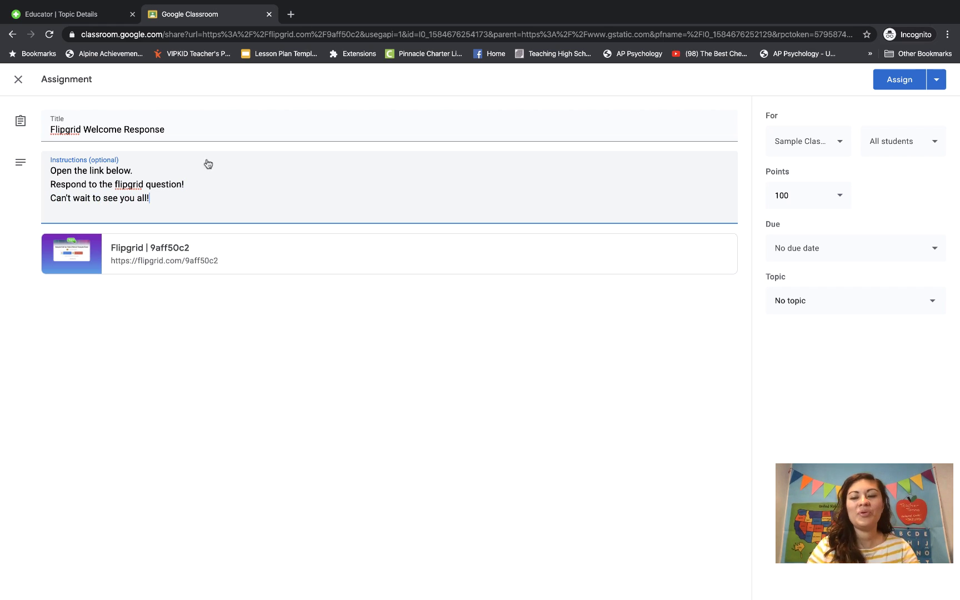
left_click(899, 79)
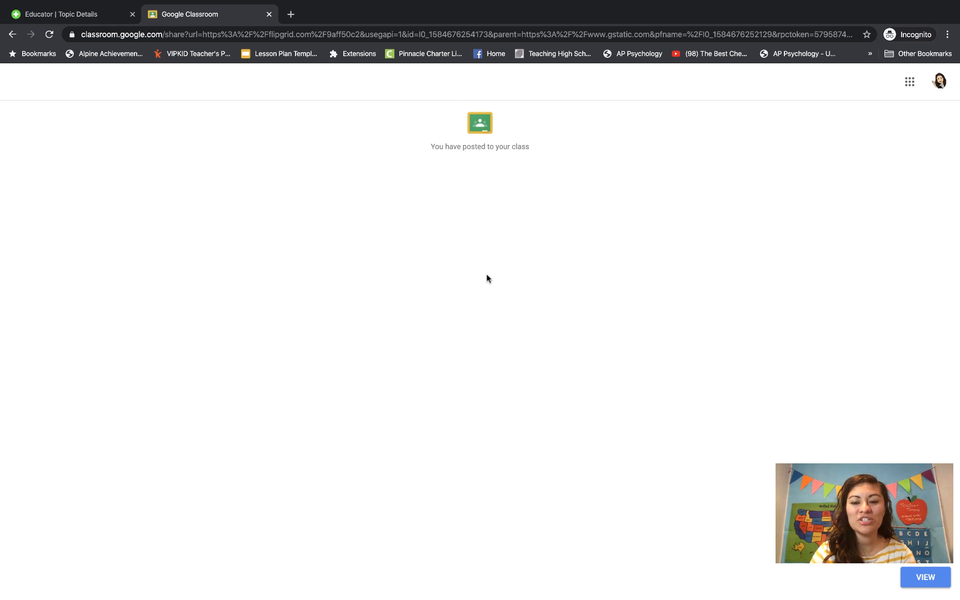
left_click(921, 578)
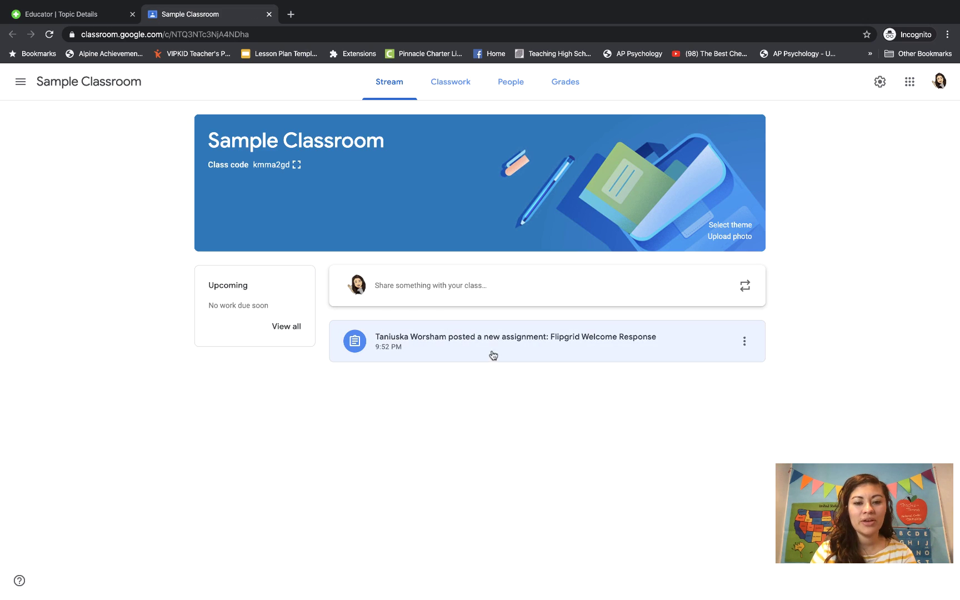
In Classwork, expand Flipgrid Welcome Response and open its attached Flipgrid link.
left_click(442, 86)
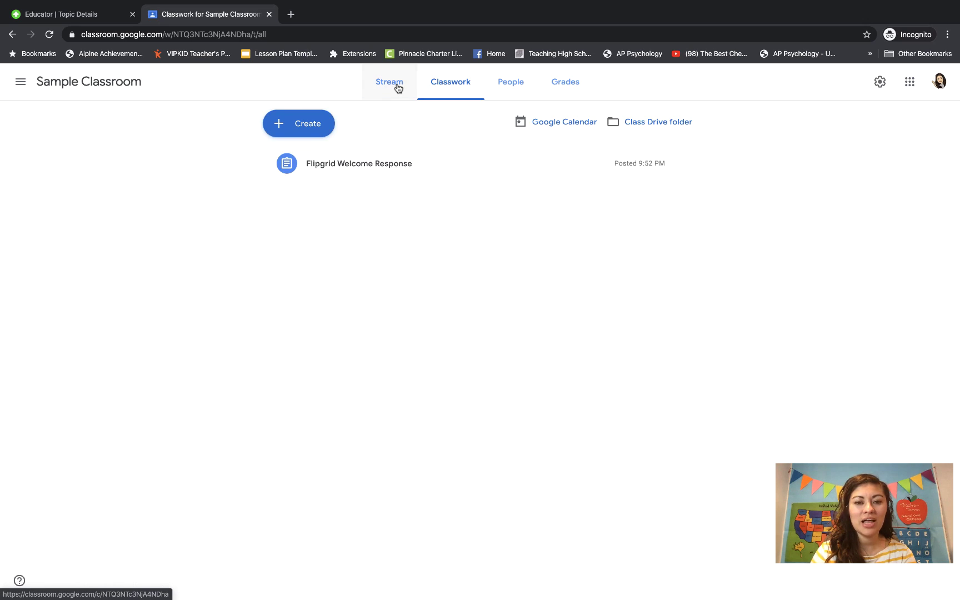
left_click_drag(379, 136, 386, 77)
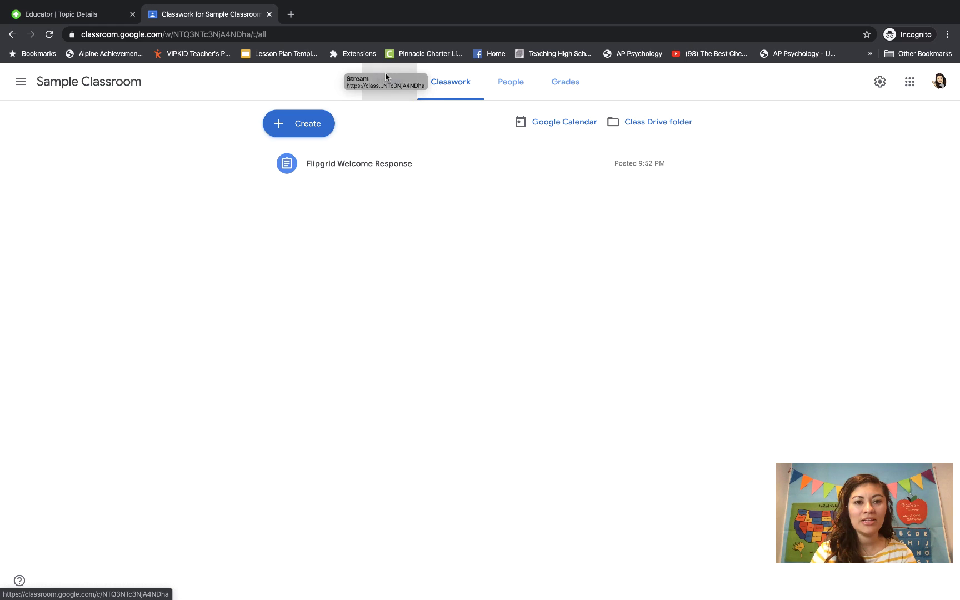
left_click_drag(468, 77, 467, 80)
left_click(384, 163)
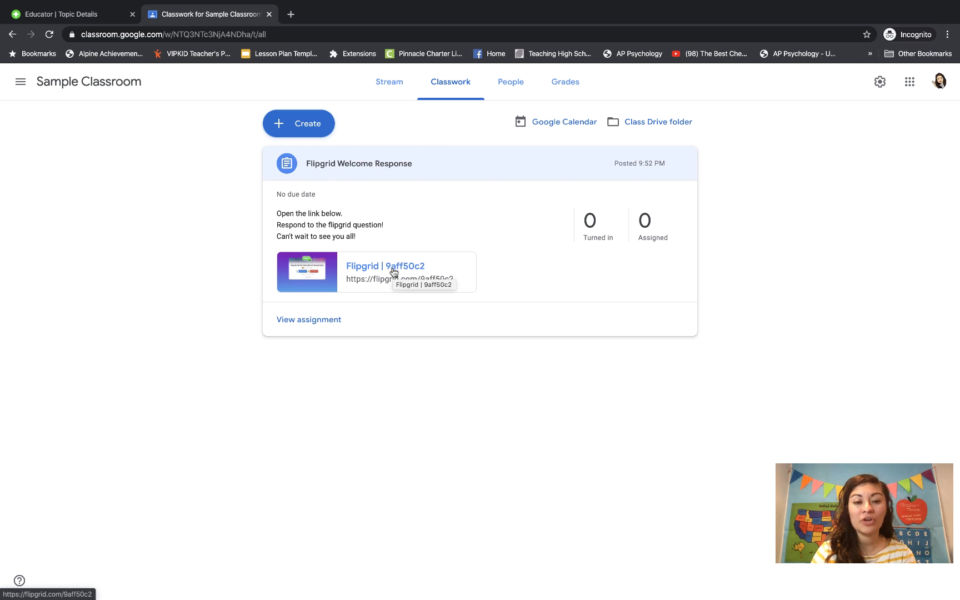
left_click(393, 271)
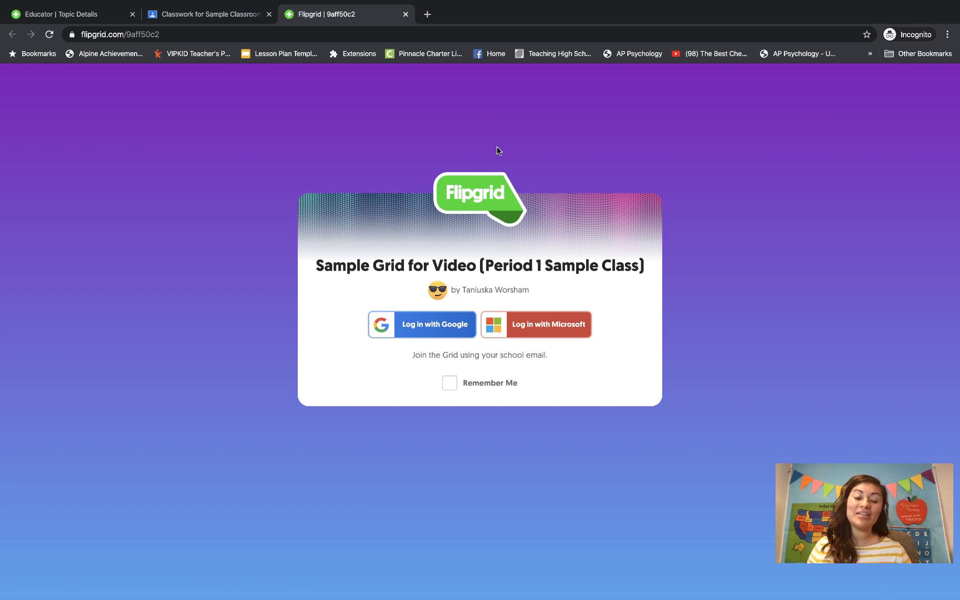
Sign in to the Sample Grid with Google and start recording a Say Hello response.
left_click(425, 323)
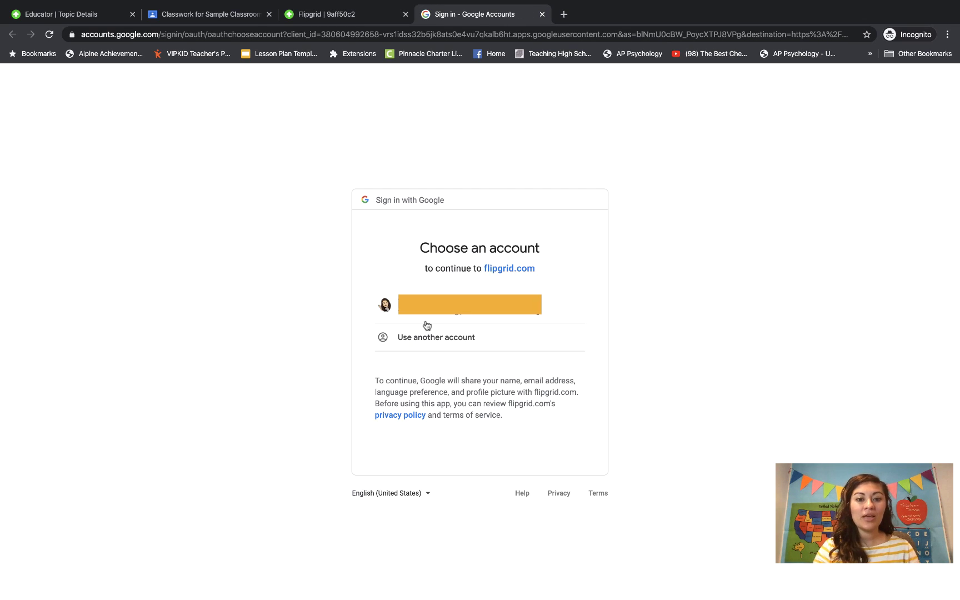
left_click(442, 313)
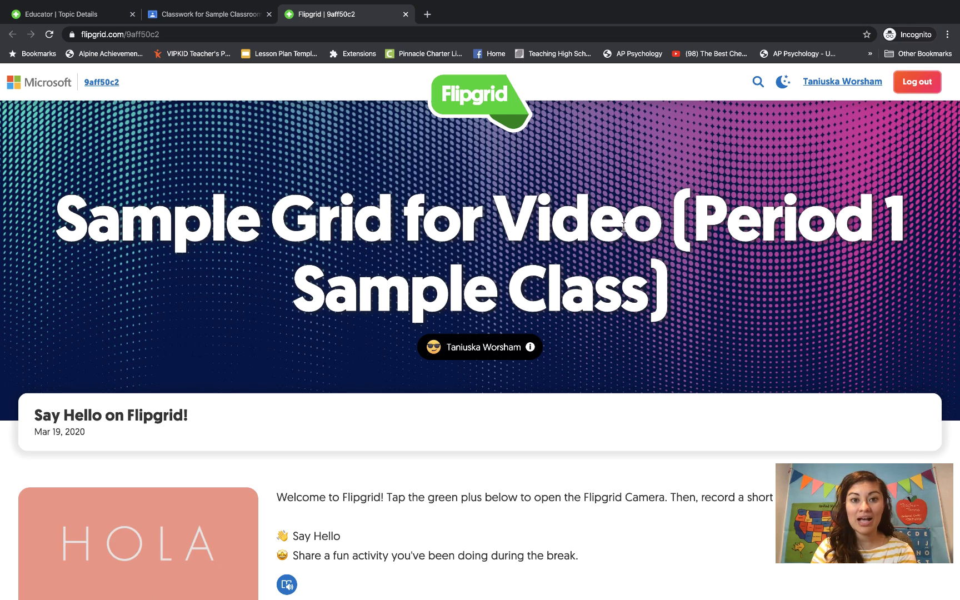
scroll(578, 269, "down", 5)
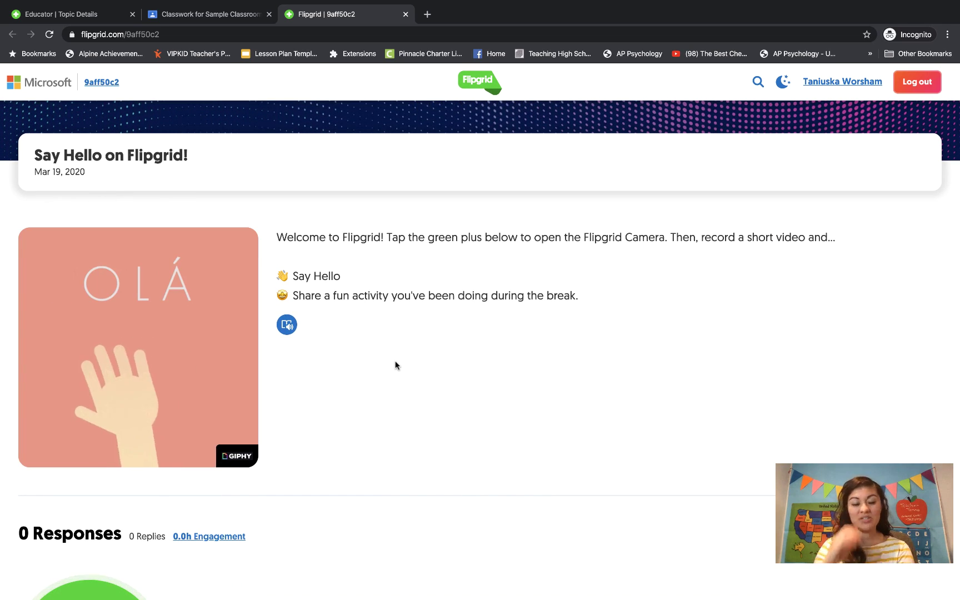
scroll(396, 365, "down", 5)
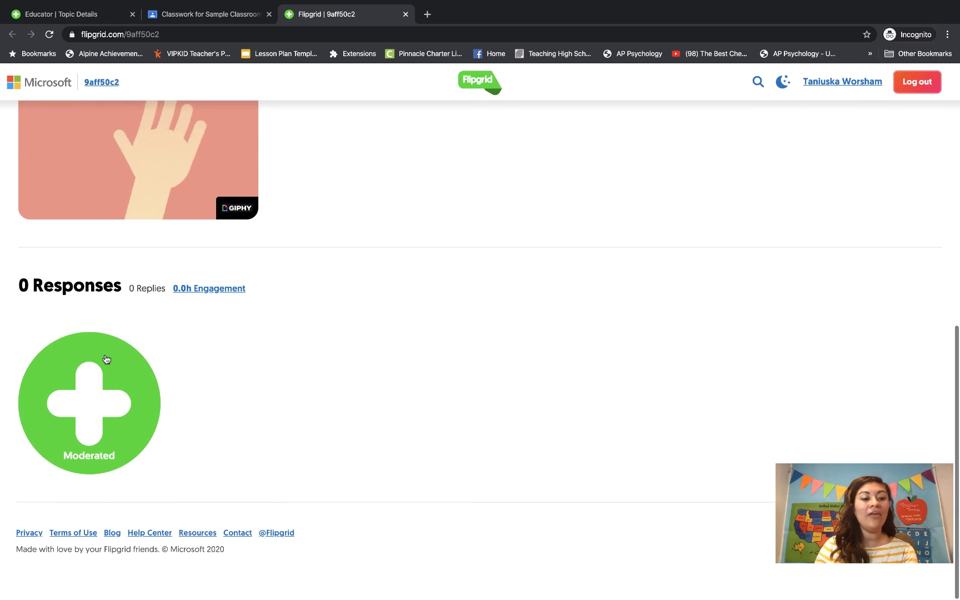
left_click(99, 396)
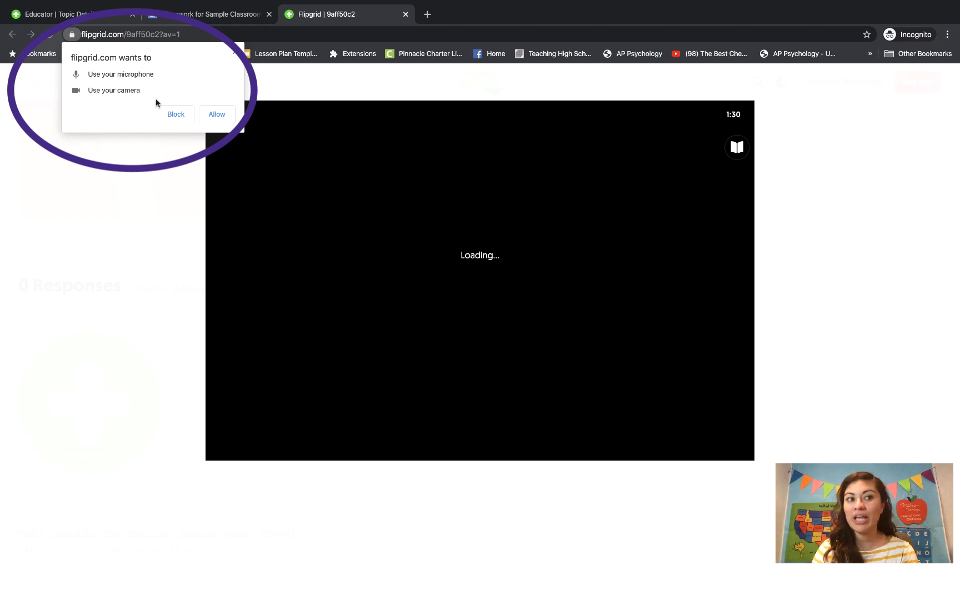
Allow camera access and try several camera filters, settling on the Pixel filter.
left_click(217, 115)
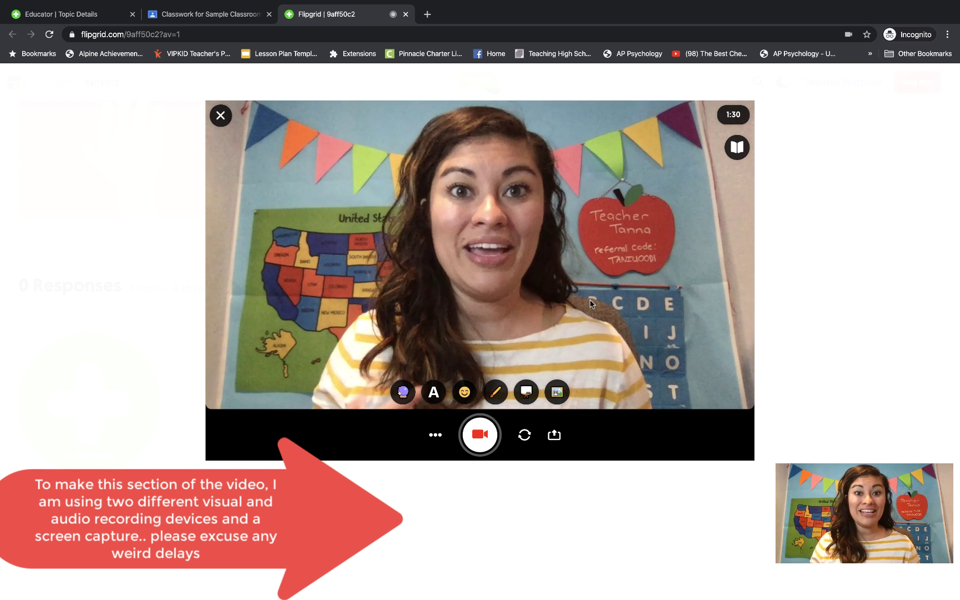
left_click(403, 391)
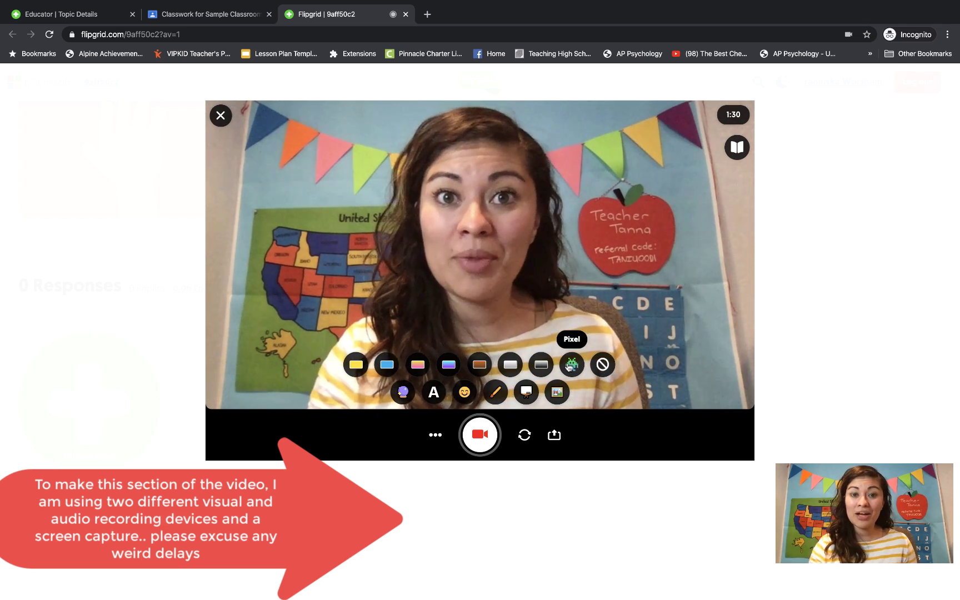
left_click(576, 370)
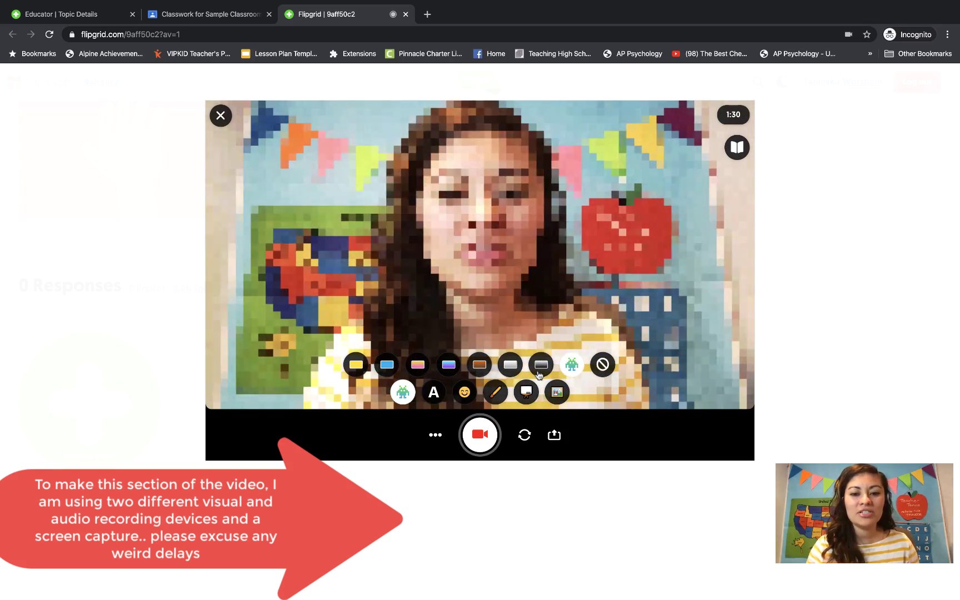
left_click(510, 365)
left_click(480, 364)
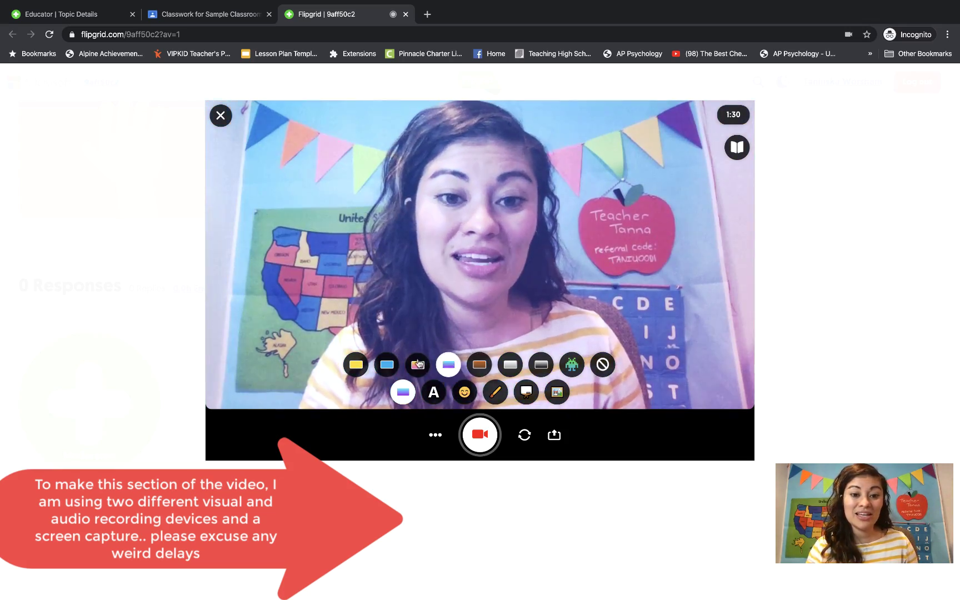
left_click(417, 365)
left_click(356, 364)
left_click(572, 365)
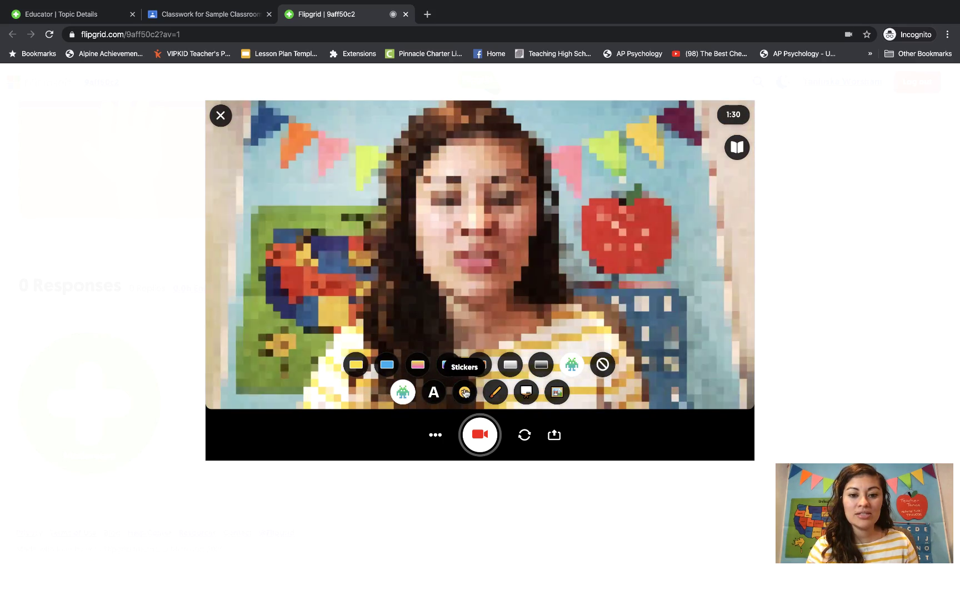
Place a grinning emoji sticker and enlarge it to cover the face.
left_click(465, 392)
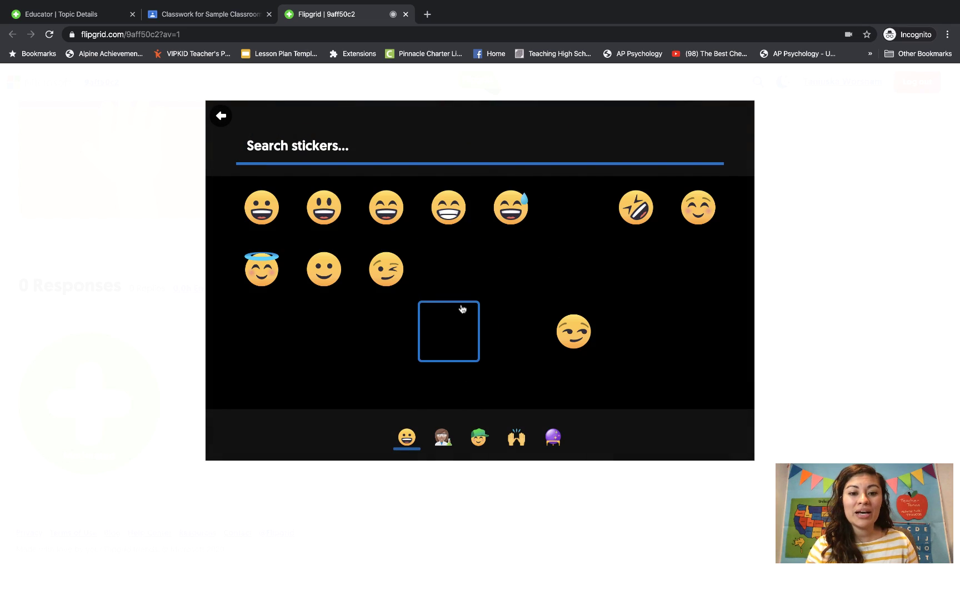
left_click(324, 212)
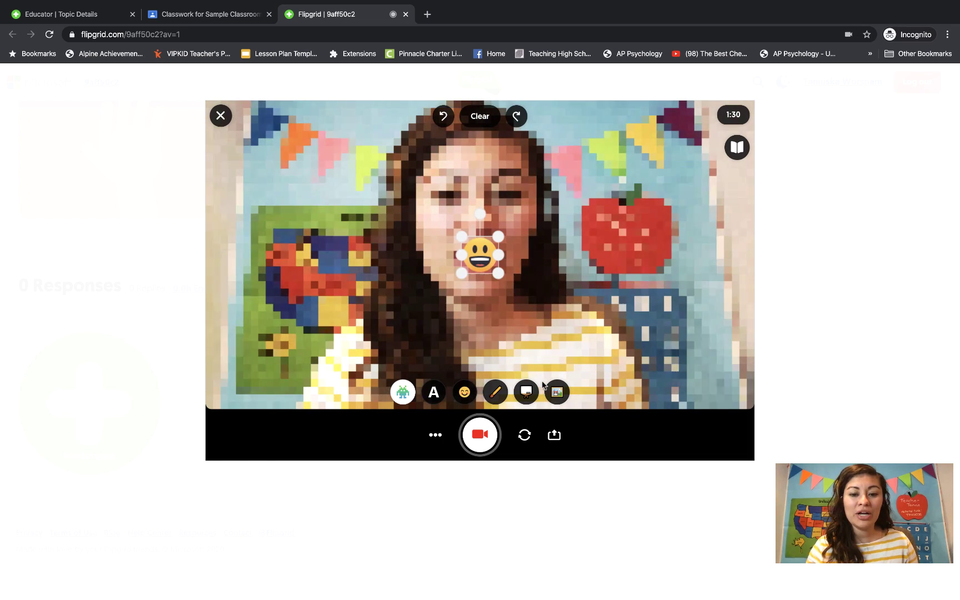
left_click_drag(462, 236, 400, 175)
left_click_drag(499, 273, 523, 233)
left_click_drag(547, 286, 553, 293)
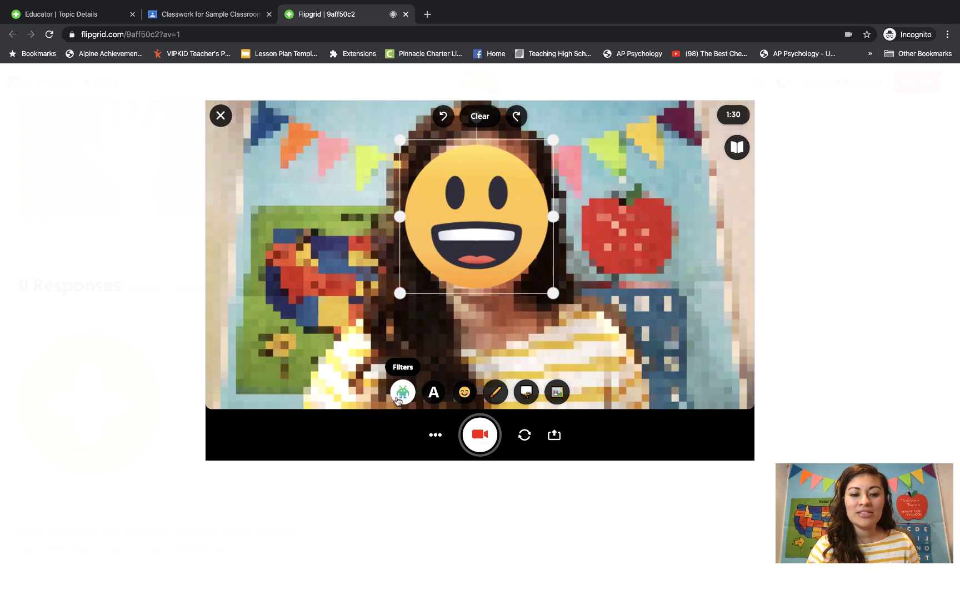
Clear the pixelation filter and briefly show then hide the topic prompt.
left_click(402, 391)
left_click(604, 367)
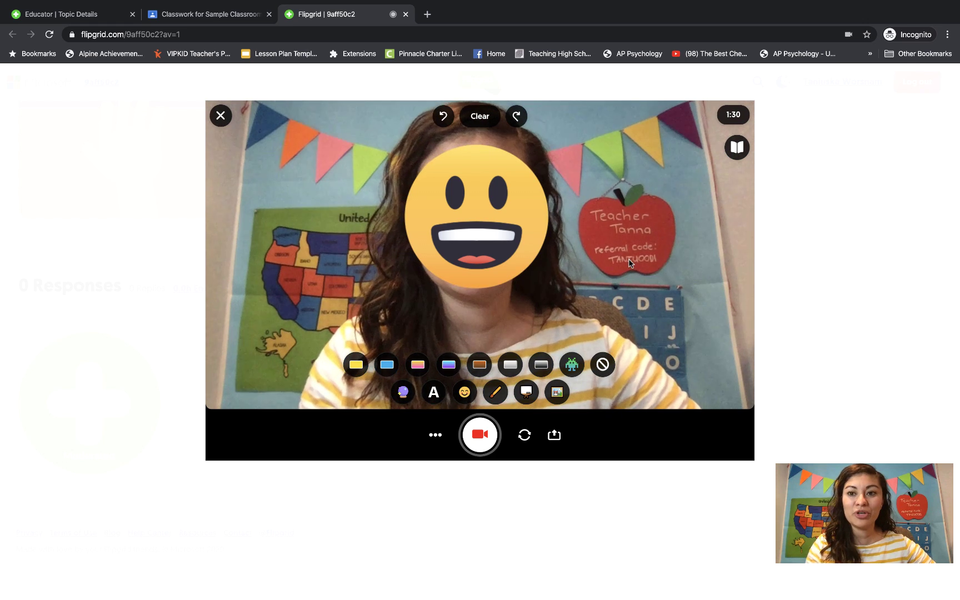
left_click(736, 148)
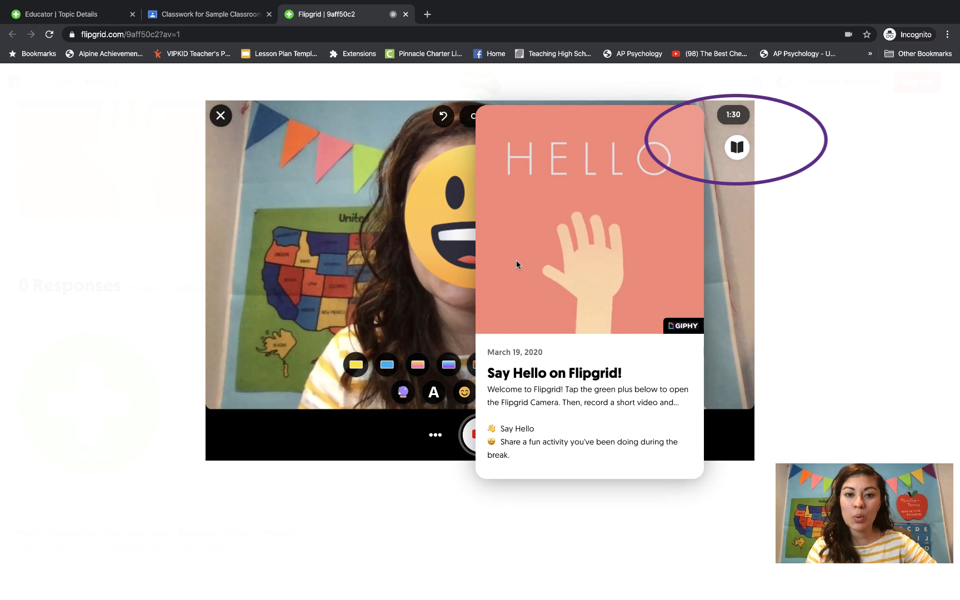
left_click(736, 148)
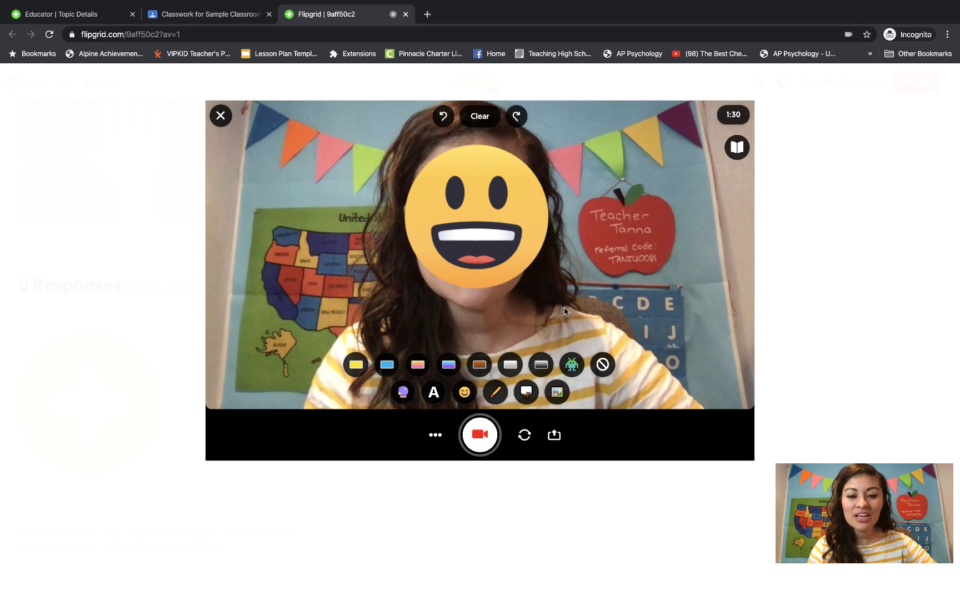
Record a roughly 3-second clip, stop it, and proceed to the selfie step.
left_click(480, 436)
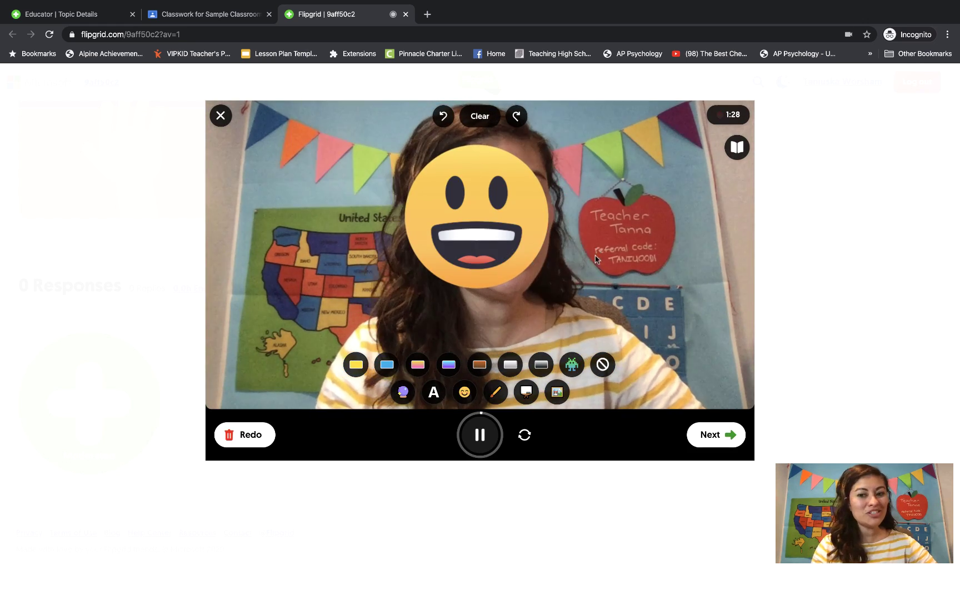
left_click(718, 439)
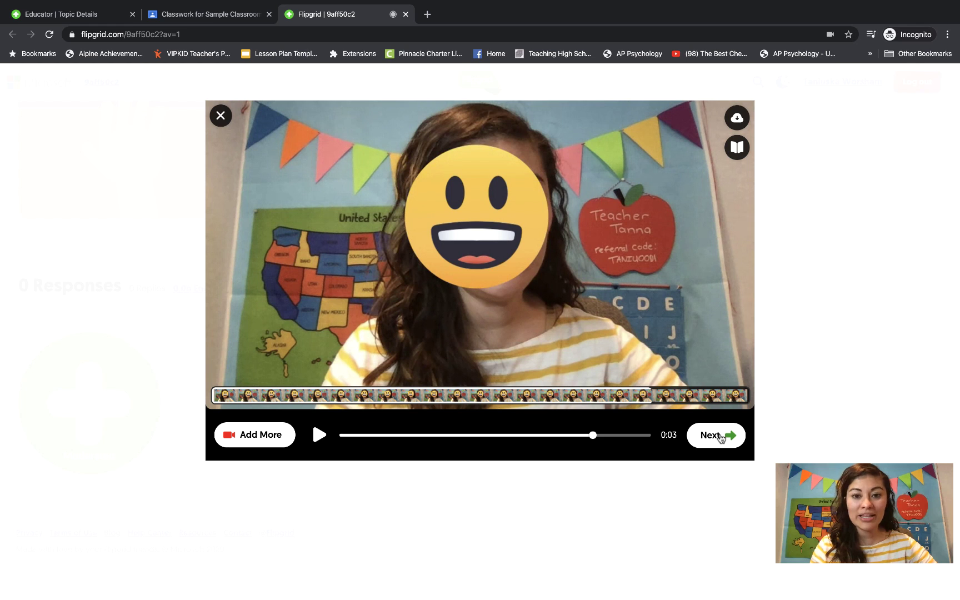
left_click(720, 437)
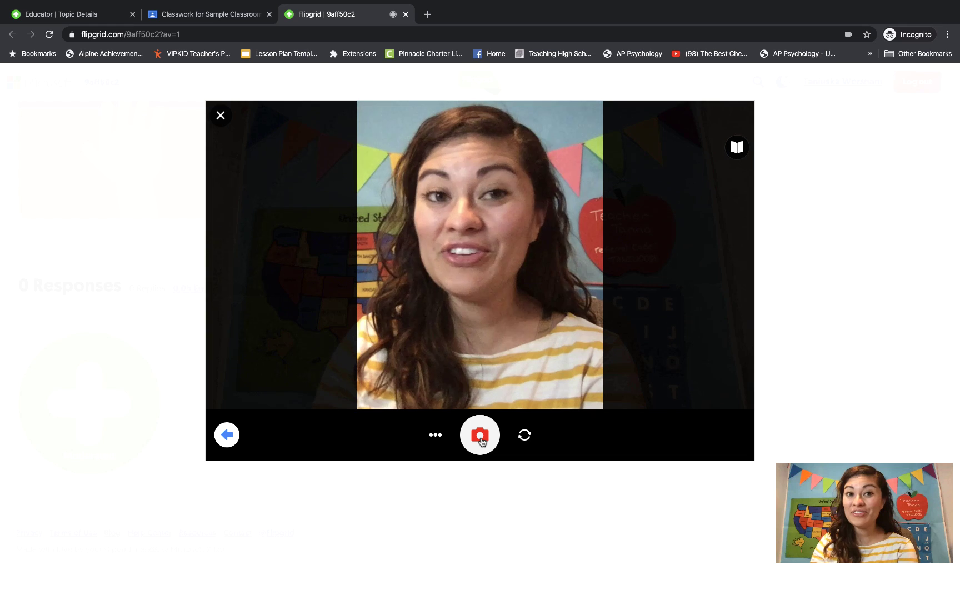
Capture a selfie and submit the video response to the Say Hello topic.
left_click(481, 440)
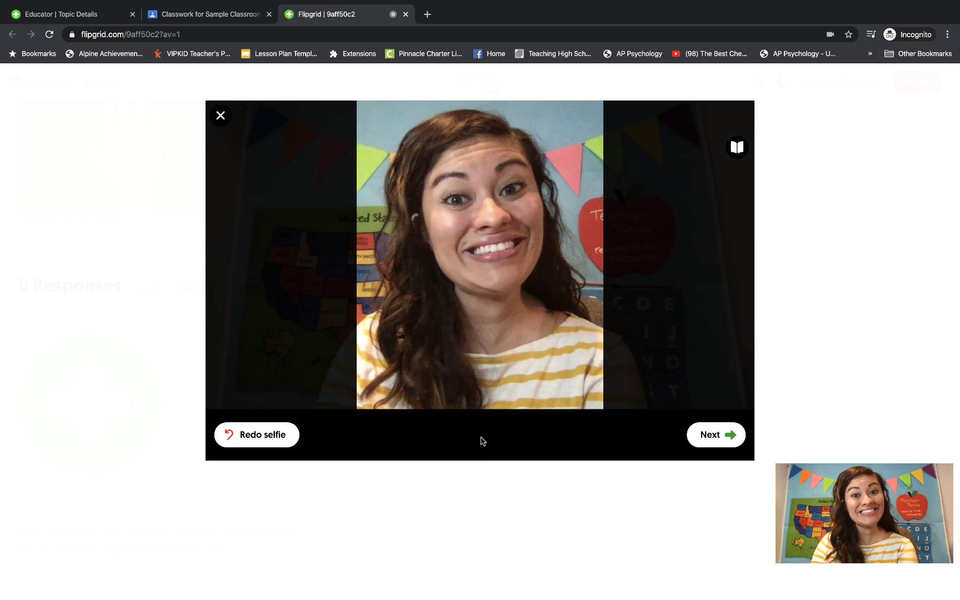
left_click(716, 436)
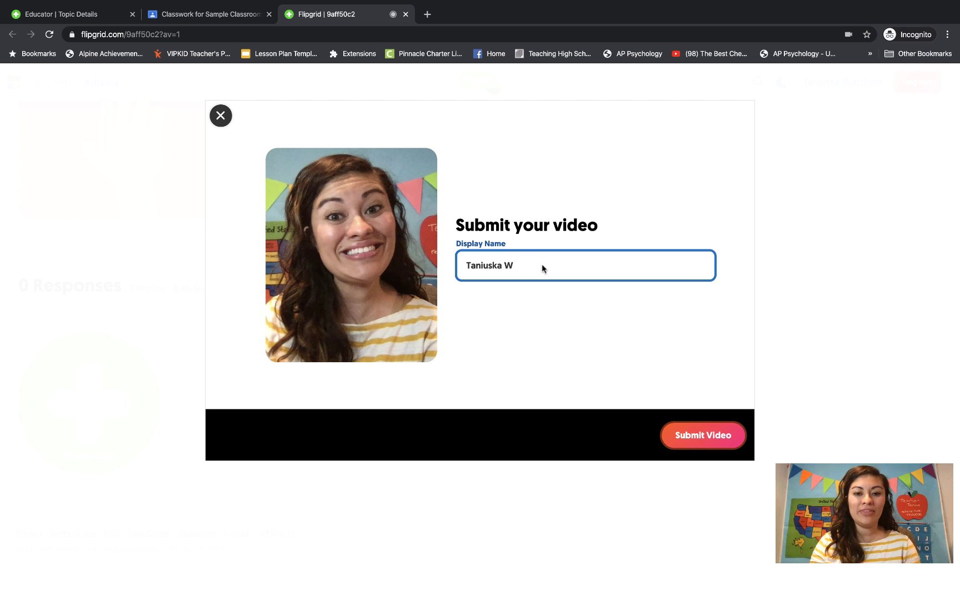
left_click(709, 443)
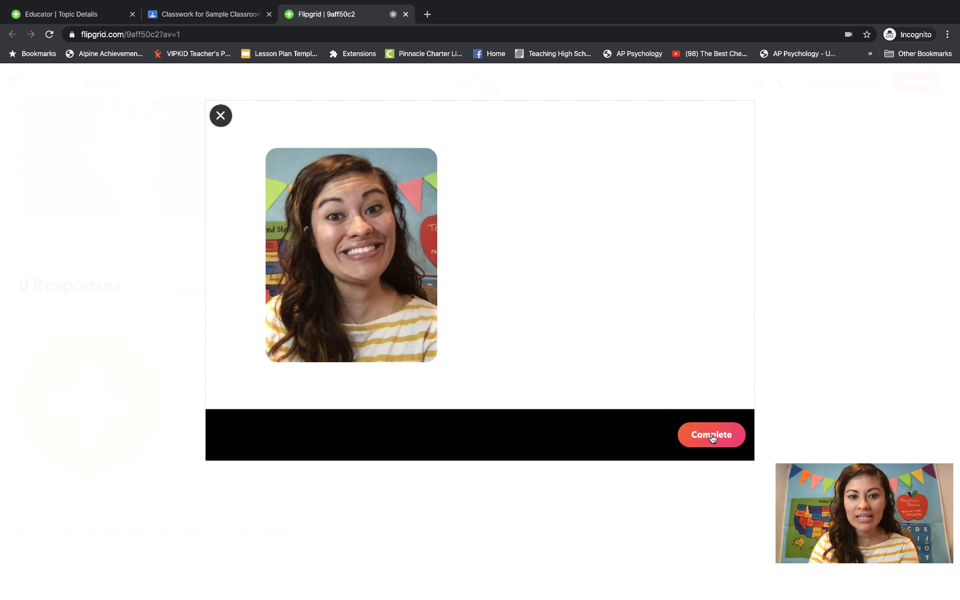
scroll(321, 261, "down", 10)
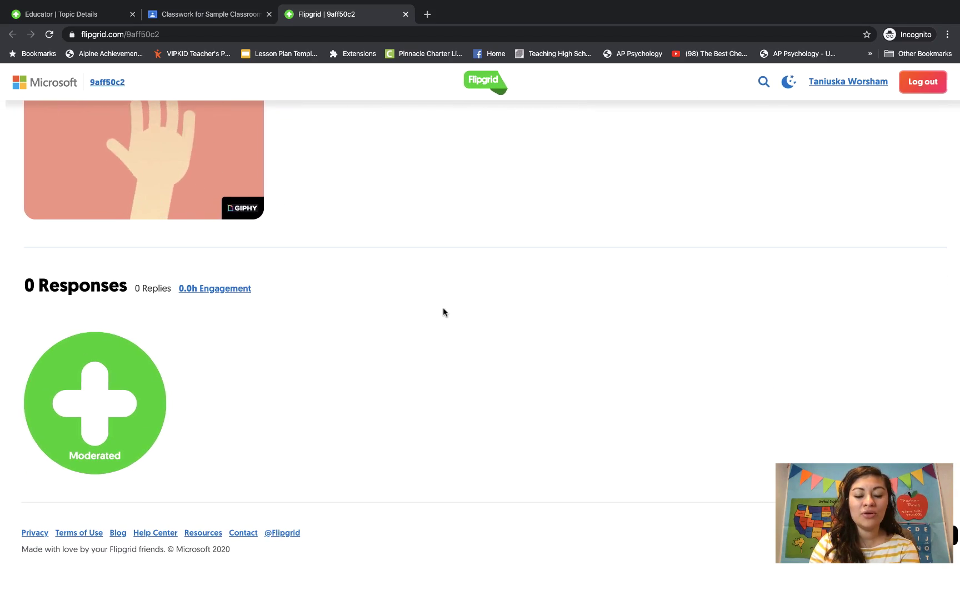
scroll(493, 343, "up", 10)
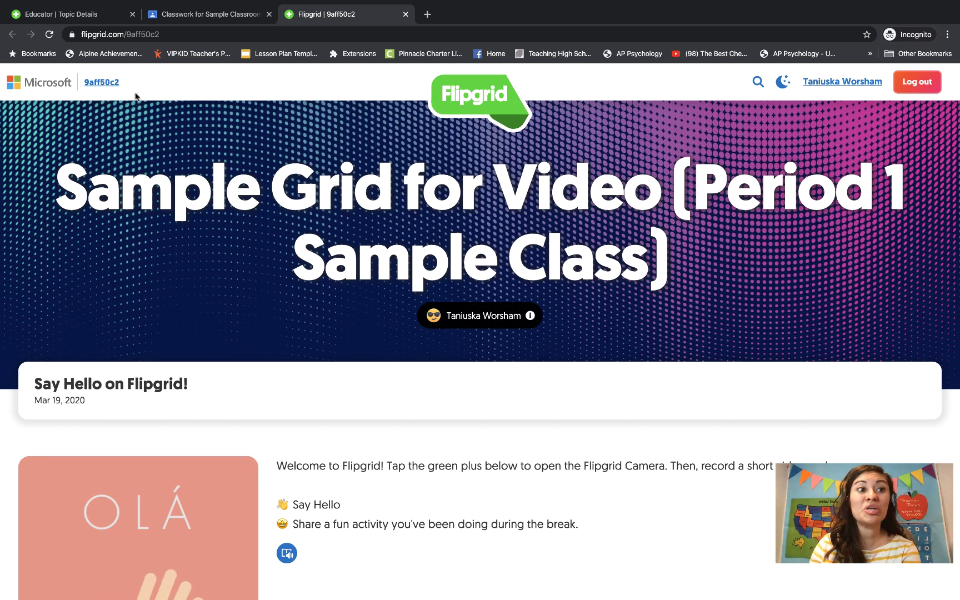
On the educator Topic Details tab, close Share and reload to show the new response.
left_click(108, 15)
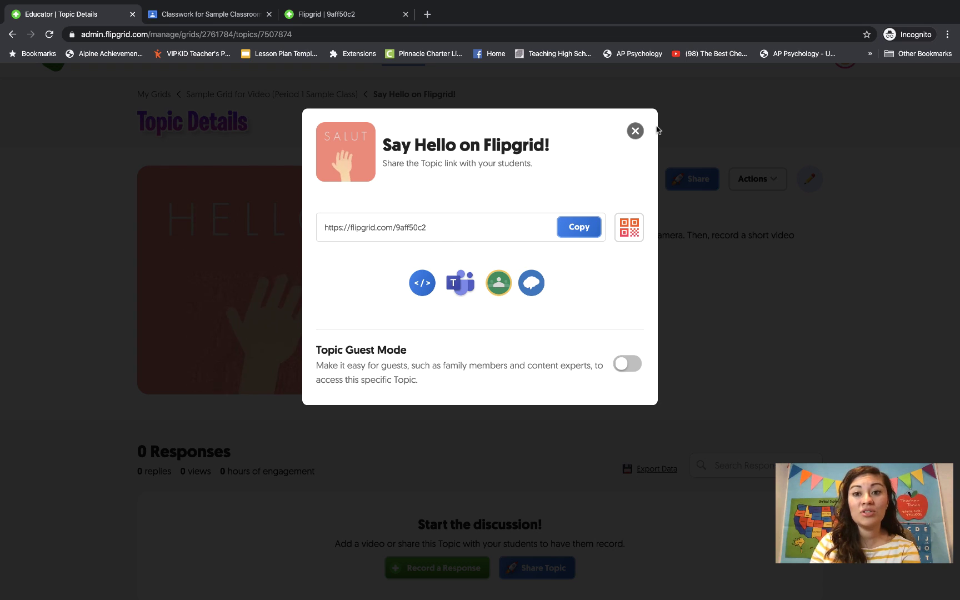
left_click(635, 131)
scroll(543, 284, "down", 3)
scroll(543, 281, "up", 3)
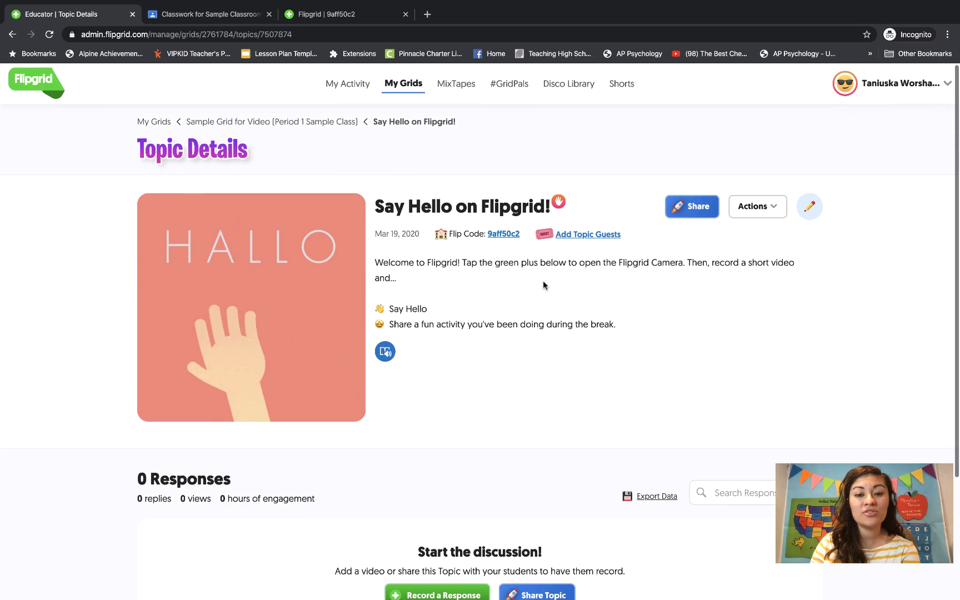
left_click(299, 34)
key("Return")
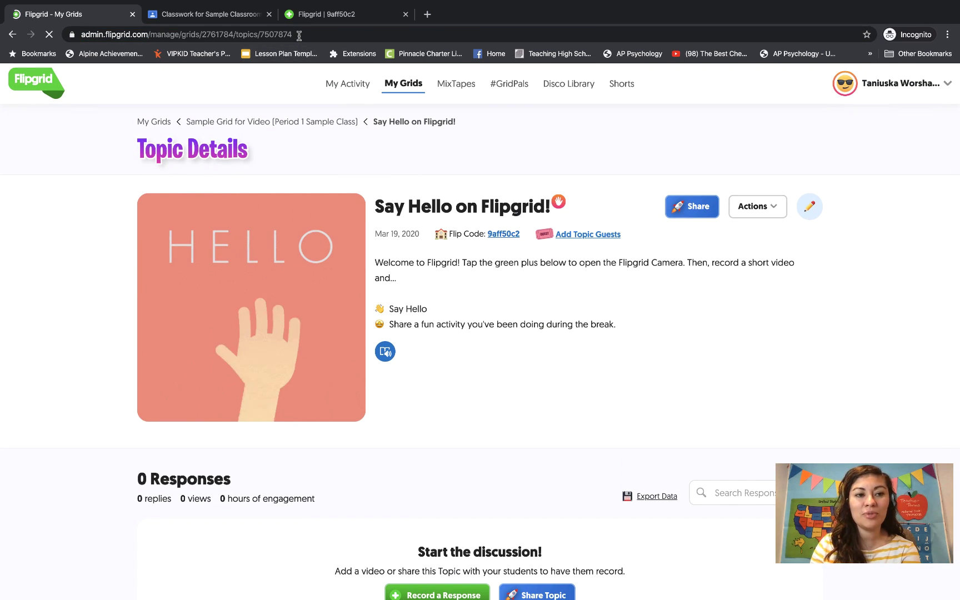
scroll(291, 228, "down", 2)
scroll(293, 239, "down", 1)
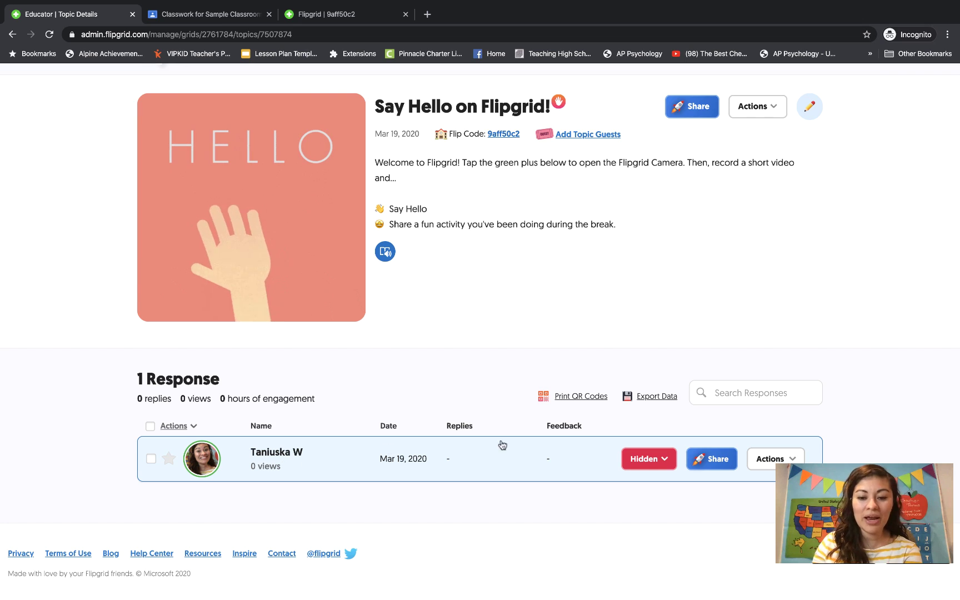
Change the student response's status from Hidden to Active.
left_click(661, 458)
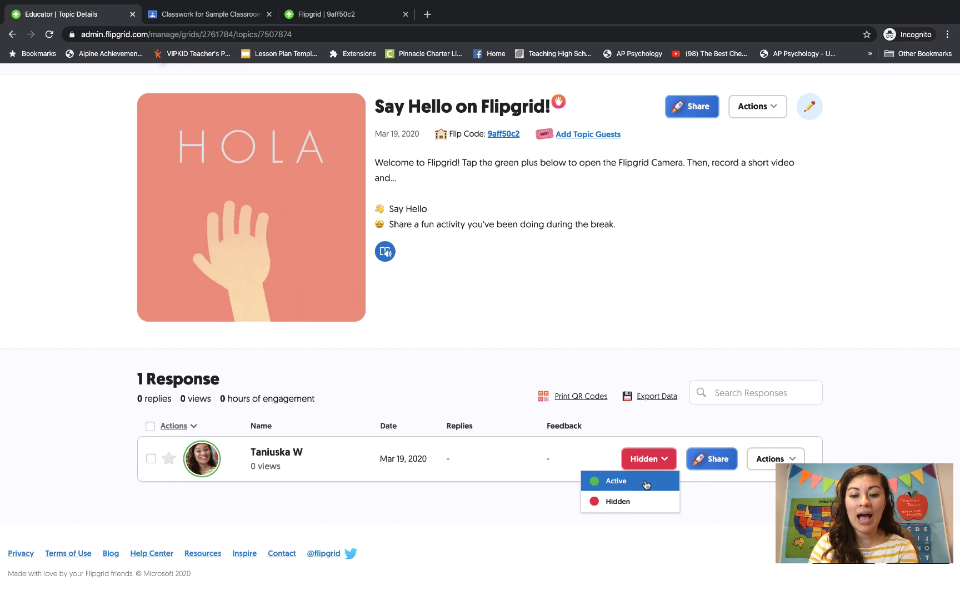
left_click(660, 431)
left_click(218, 449)
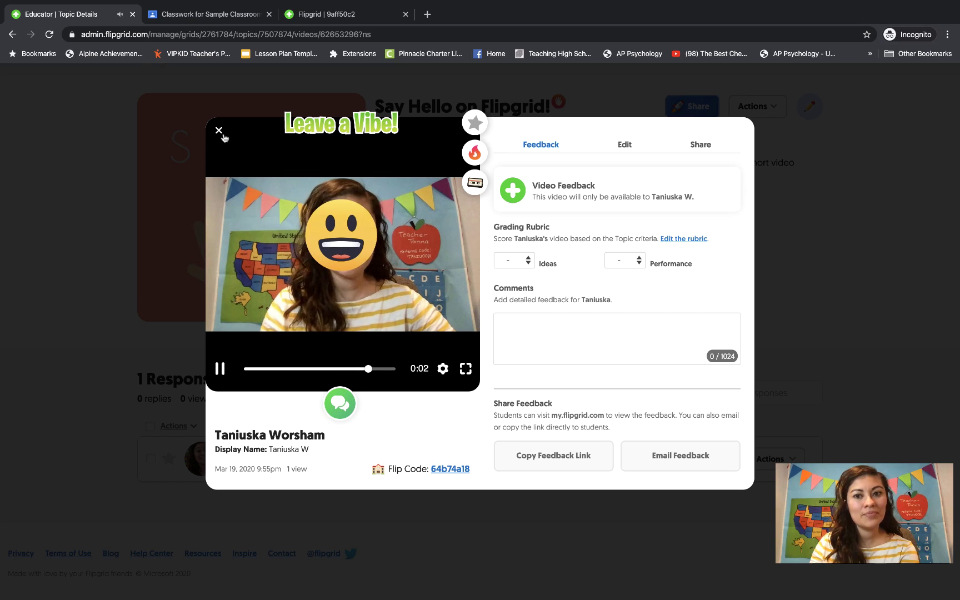
left_click(626, 146)
left_click(645, 174)
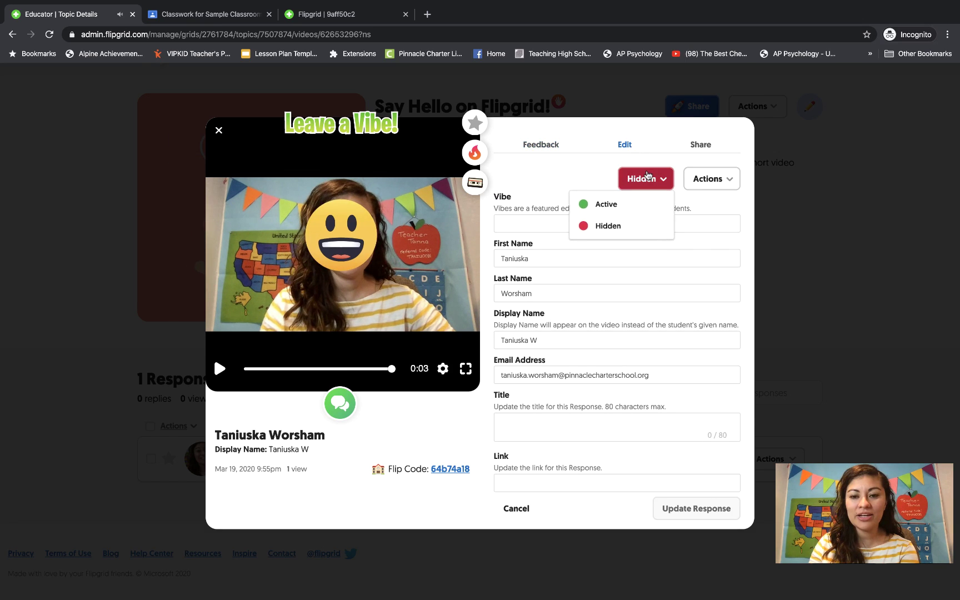
left_click(636, 203)
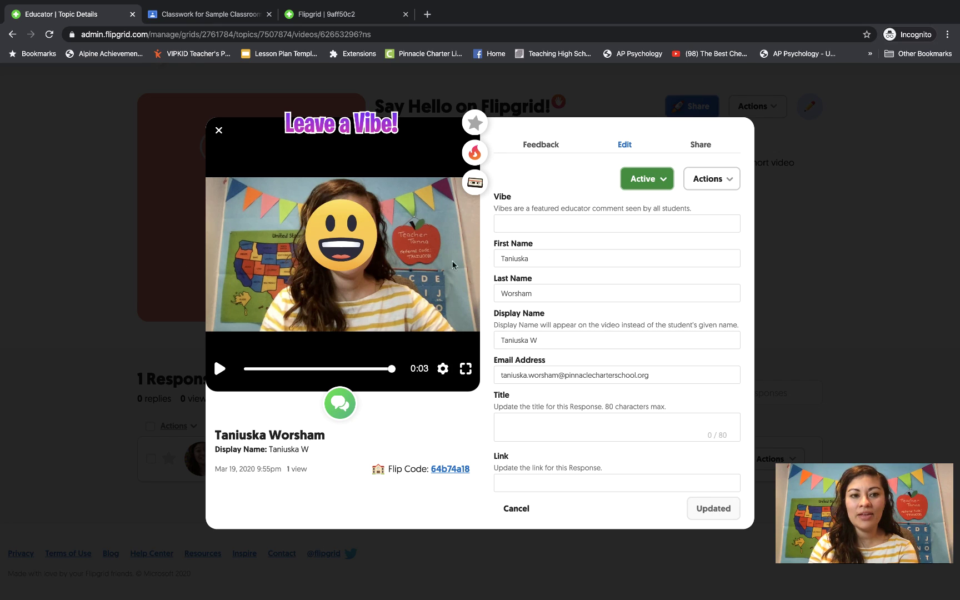
left_click(216, 132)
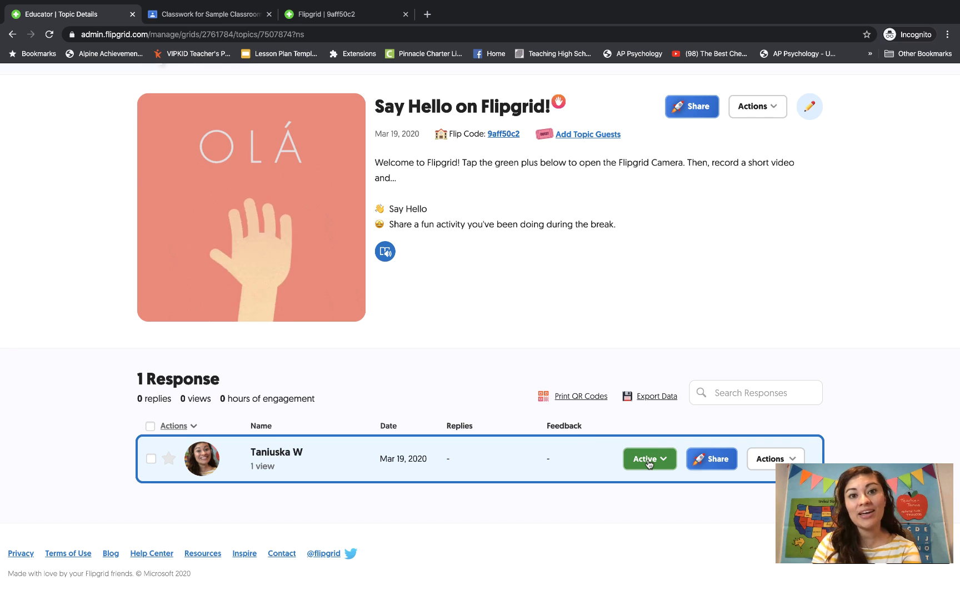
scroll(562, 349, "up", 1)
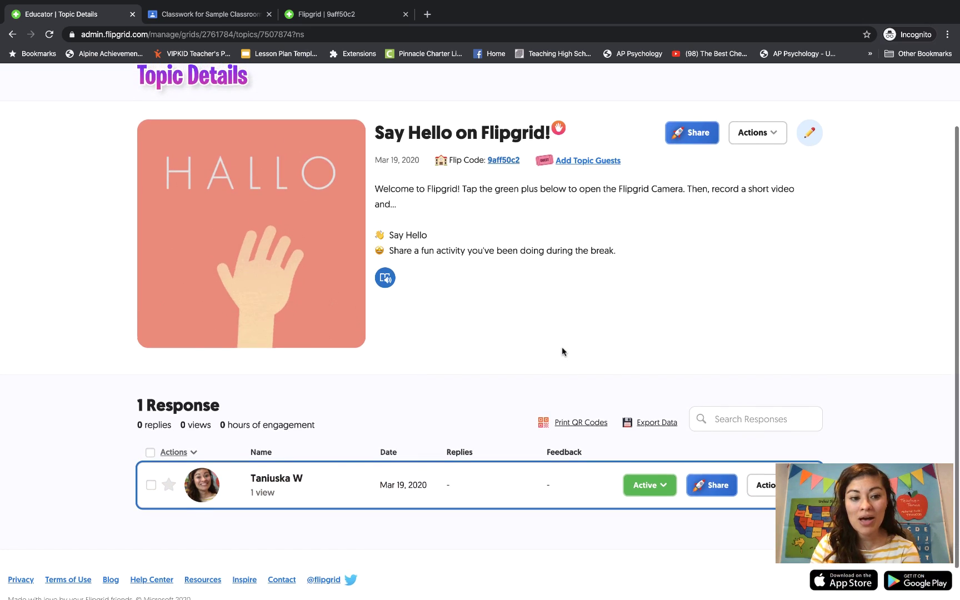
scroll(562, 350, "down", 2)
scroll(562, 350, "up", 1)
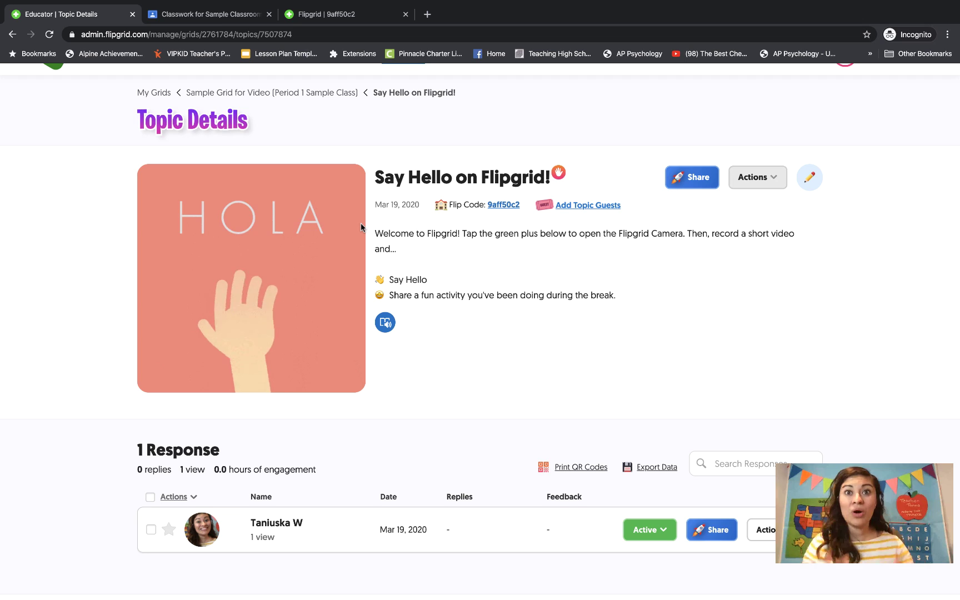
Duplicate the topic to the 9th Grade Period 4 grid, keeping Only the Topic.
left_click(756, 174)
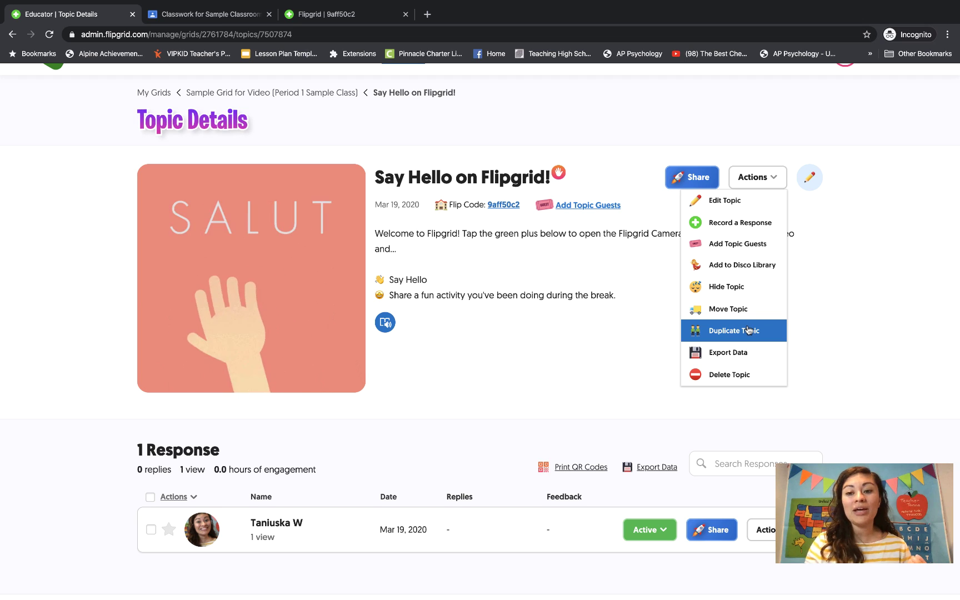
left_click(749, 330)
left_click(462, 244)
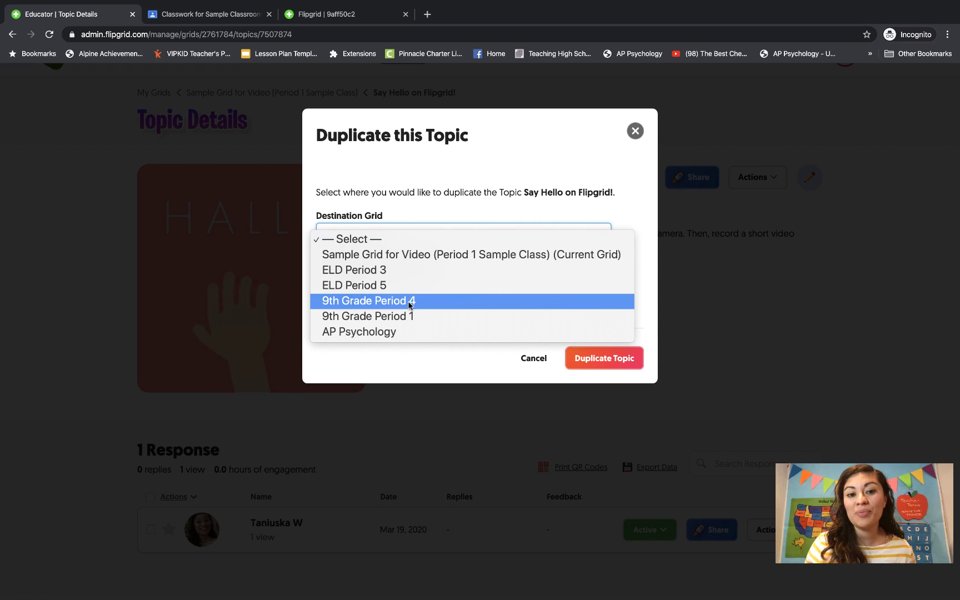
left_click(483, 302)
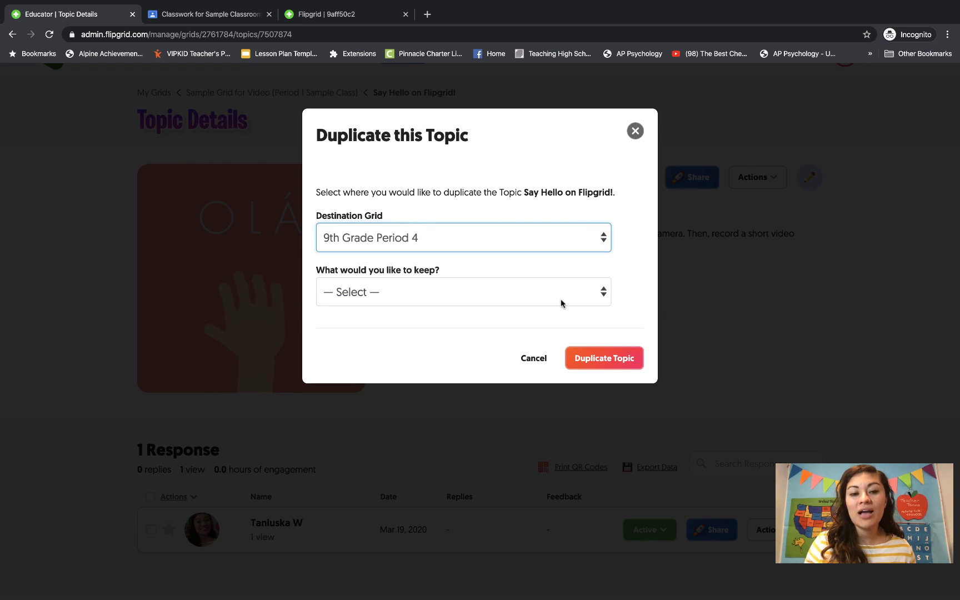
left_click(489, 283)
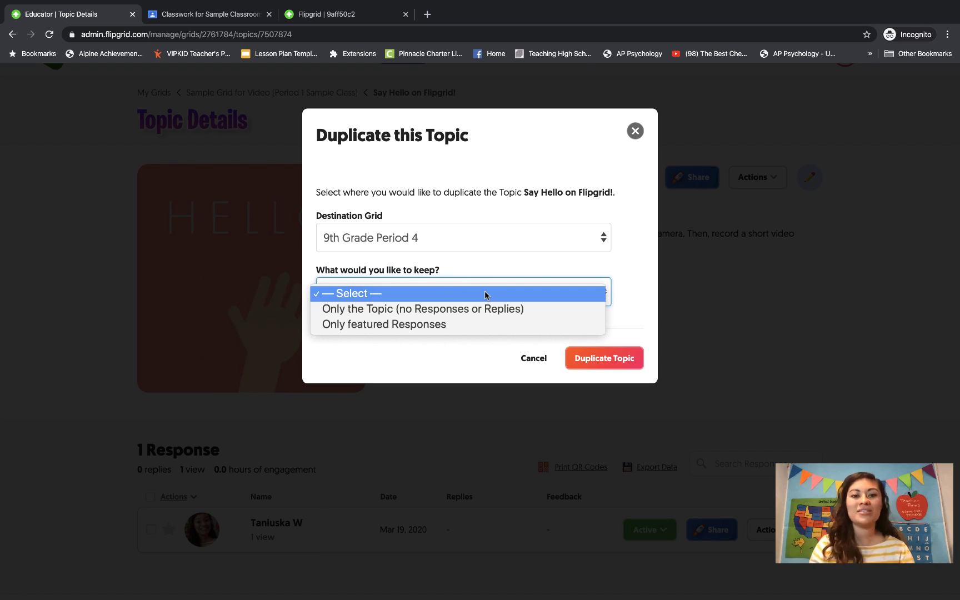
left_click(477, 309)
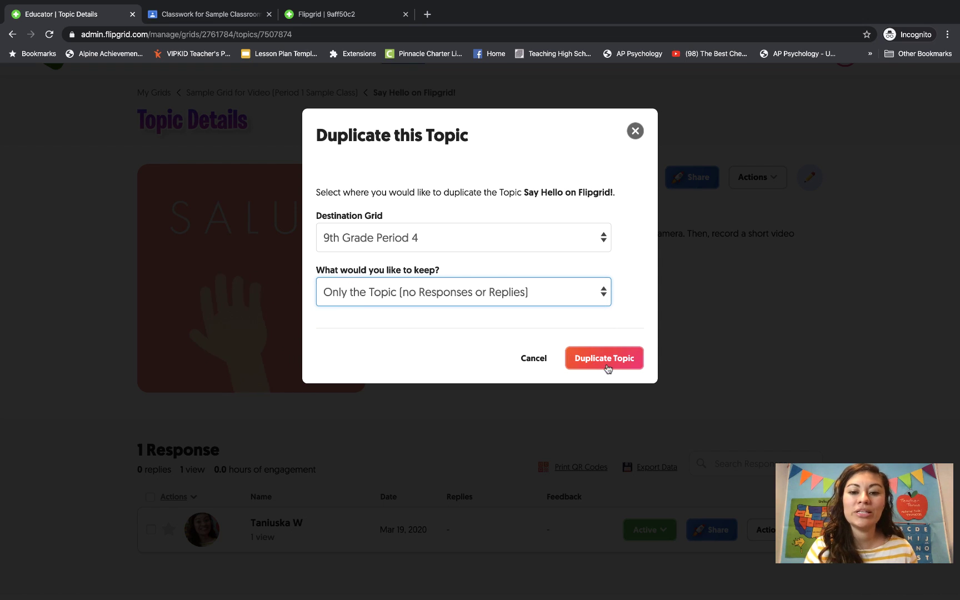
left_click(610, 362)
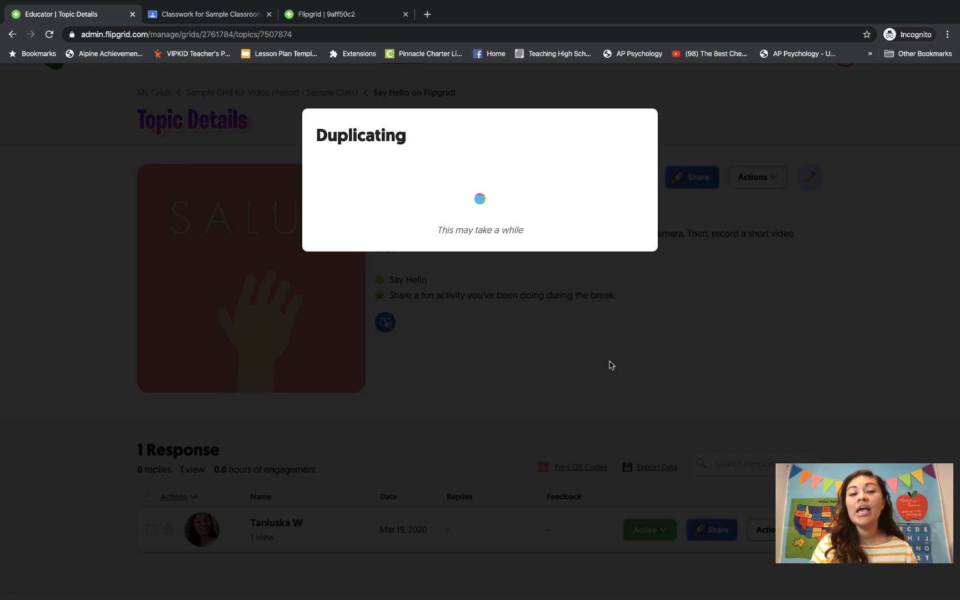